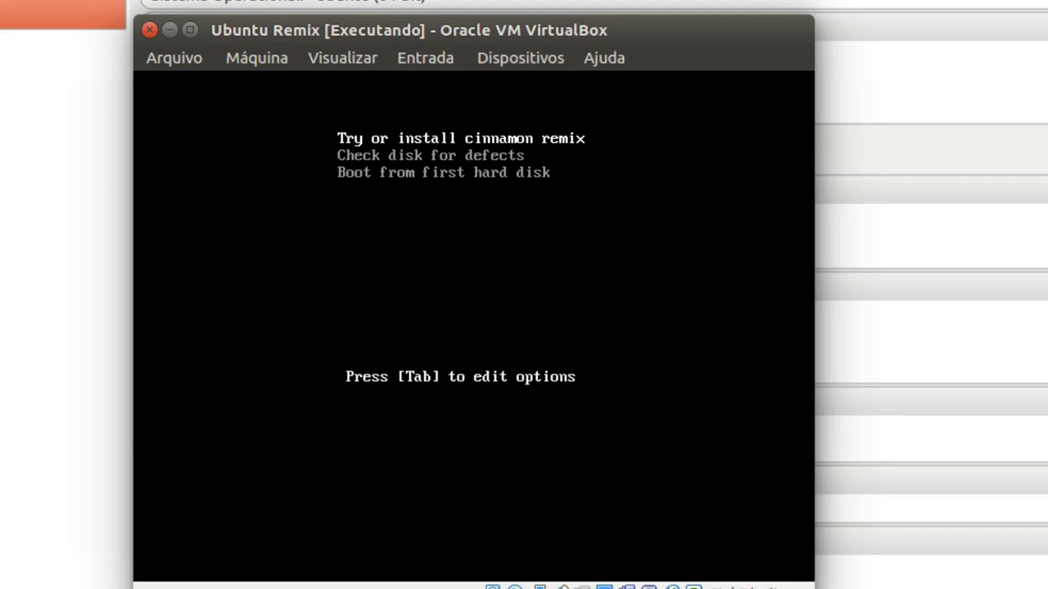
Review the boot menu entries, then boot the 'Try or install cinnamon remix' live session
{"action": "key", "text": "Down"}
{"action": "key", "text": "Down"}
{"action": "key", "text": "Down"}
{"action": "key", "text": "Down"}
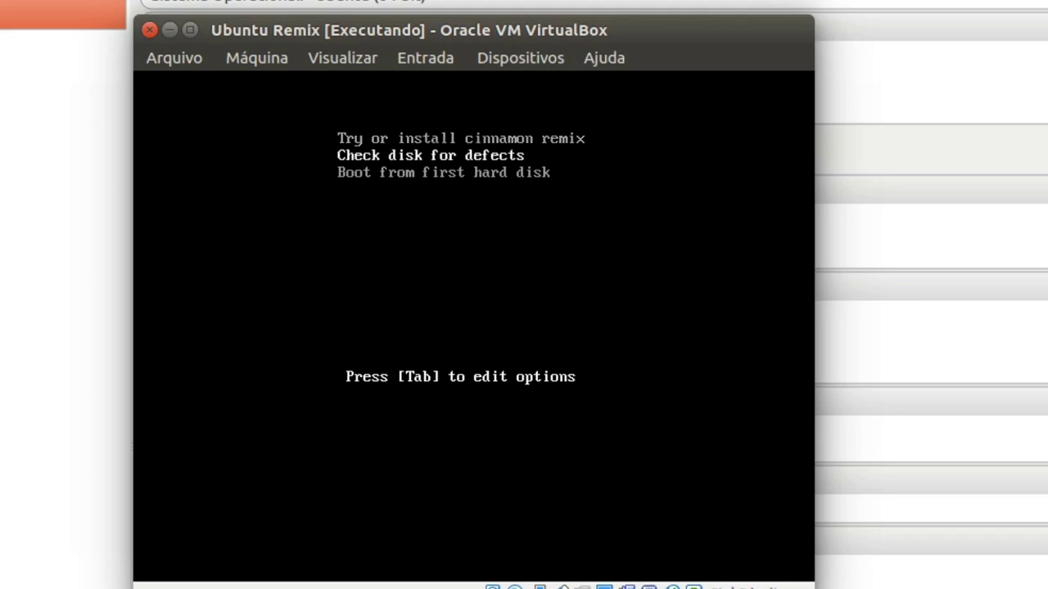
{"action": "key", "text": "Up"}
{"action": "key", "text": "Up"}
{"action": "key", "text": "Up"}
{"action": "key", "text": "Up"}
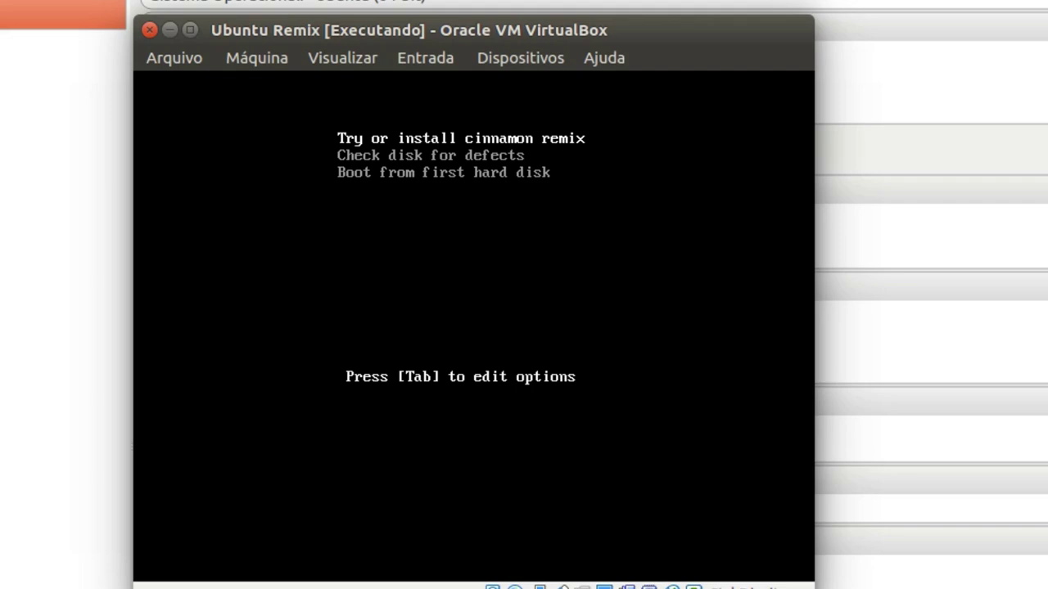
{"action": "key", "text": "Up"}
{"action": "key", "text": "Up"}
{"action": "key", "text": "Up"}
{"action": "key", "text": "Up"}
{"action": "key", "text": "Up"}
{"action": "key", "text": "Up"}
{"action": "key", "text": "Down"}
{"action": "key", "text": "Down"}
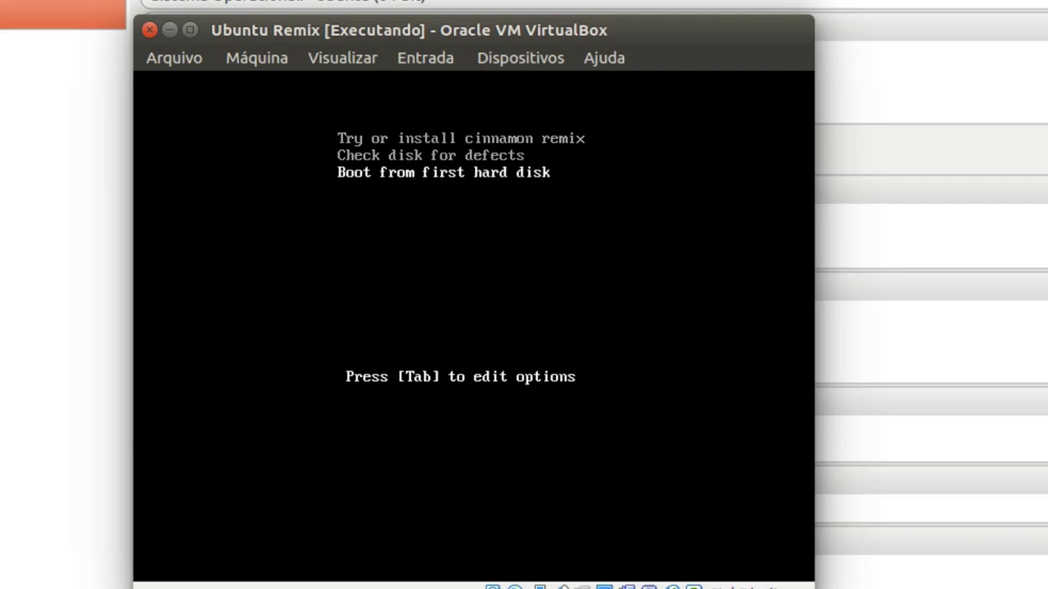
{"action": "key", "text": "Up"}
{"action": "key", "text": "Up"}
{"action": "key", "text": "Down"}
{"action": "key", "text": "Down"}
{"action": "key", "text": "Up"}
{"action": "key", "text": "Up"}
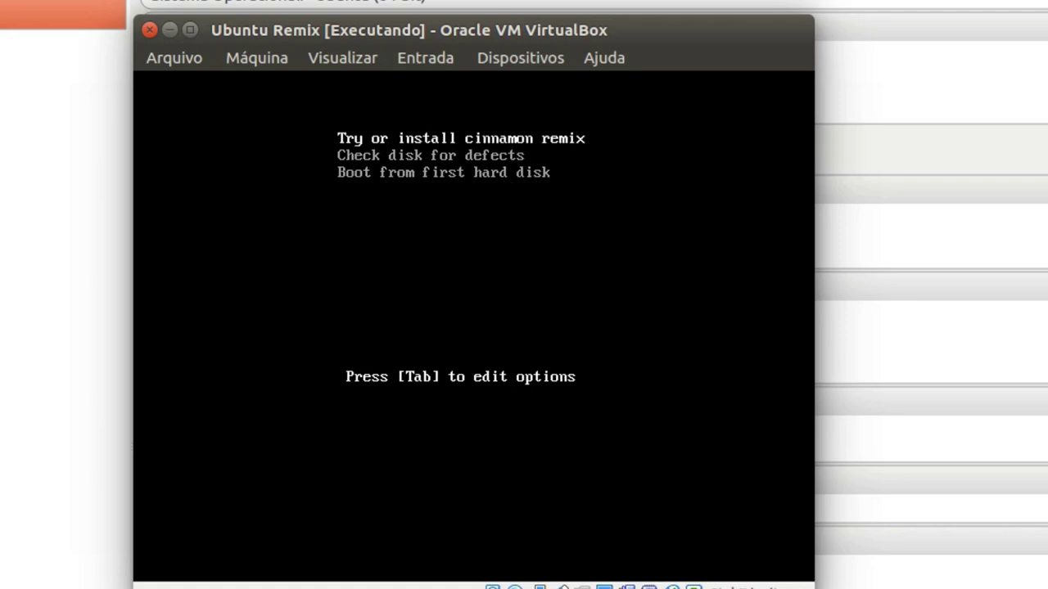
{"action": "key", "text": "Down"}
{"action": "key", "text": "Down"}
{"action": "key", "text": "Down"}
{"action": "key", "text": "Down"}
{"action": "key", "text": "Down"}
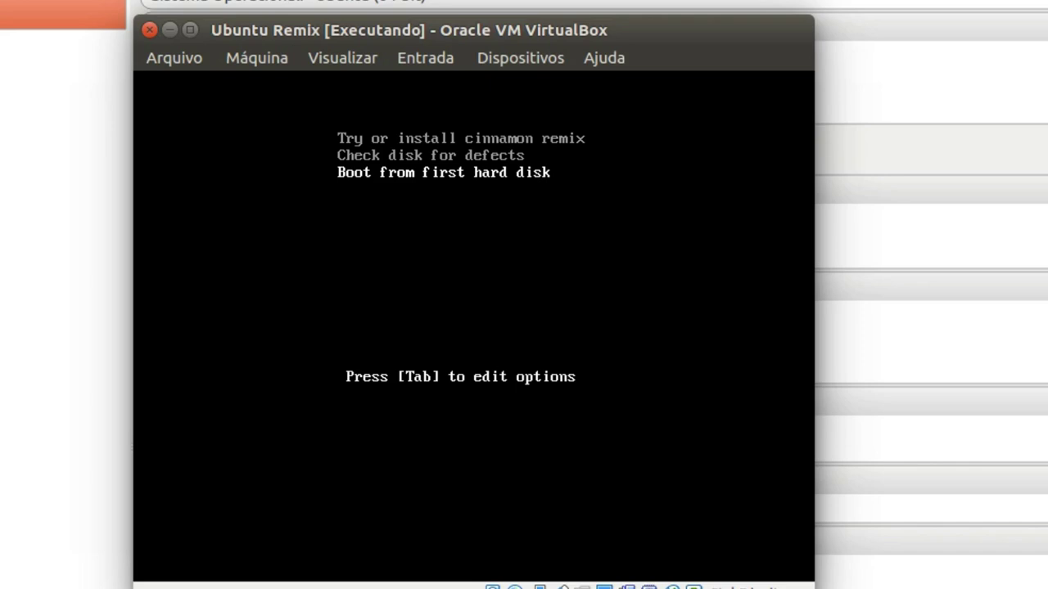
{"action": "key", "text": "Down"}
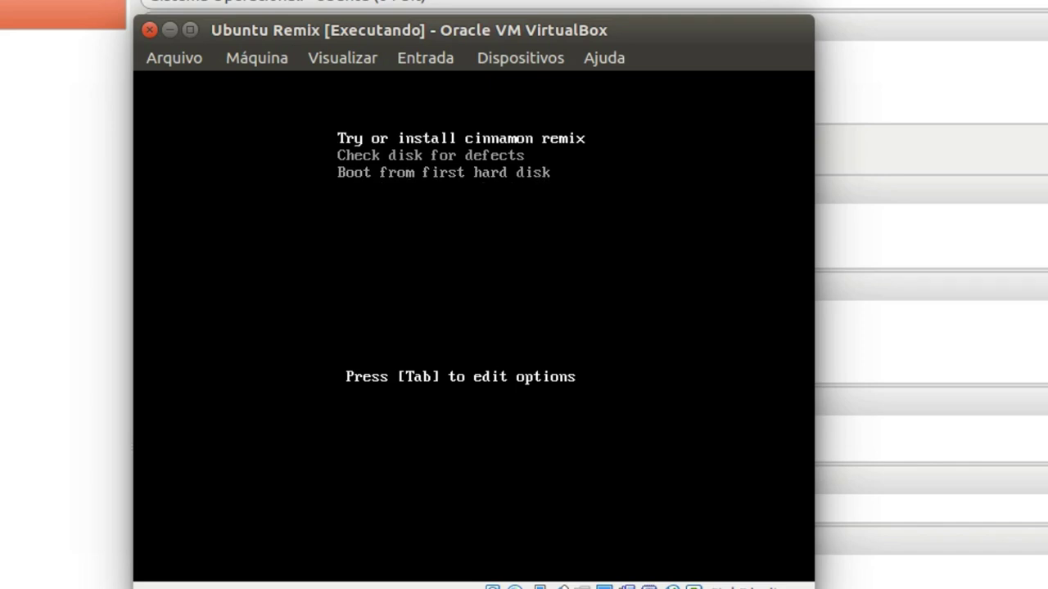
{"action": "key", "text": "Return"}
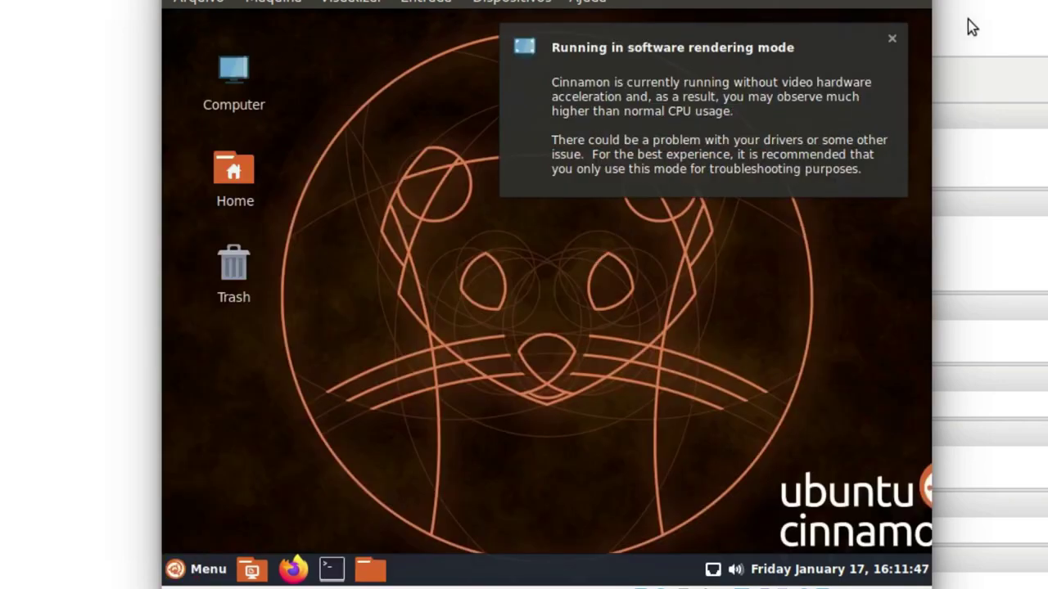
Dismiss the software-rendering notice and browse the Cinnamon Menu categories
{"action": "left_click", "coordinate": [892, 39]}
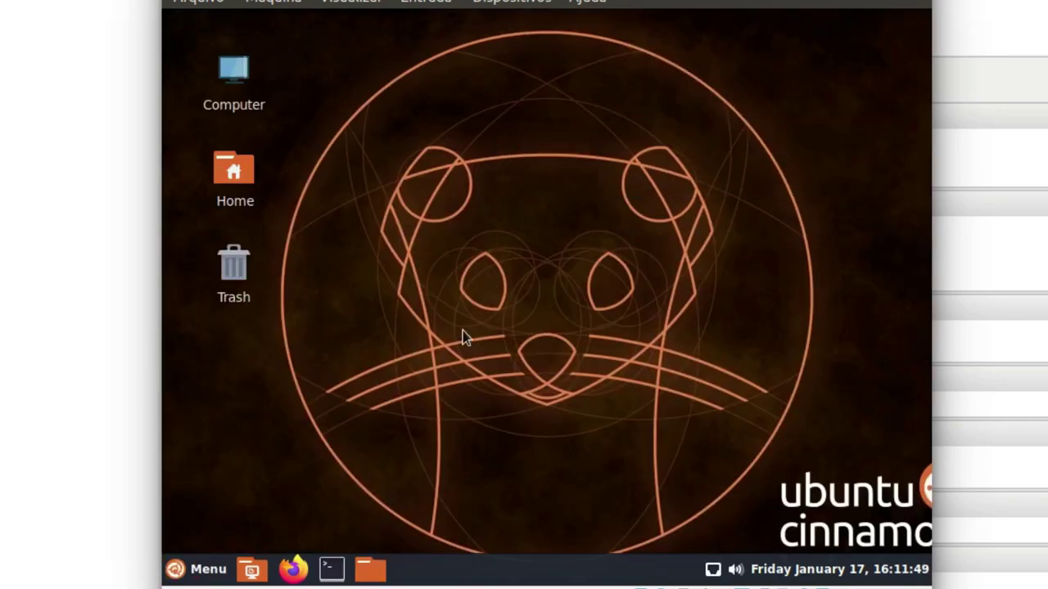
{"action": "left_click", "coordinate": [196, 573]}
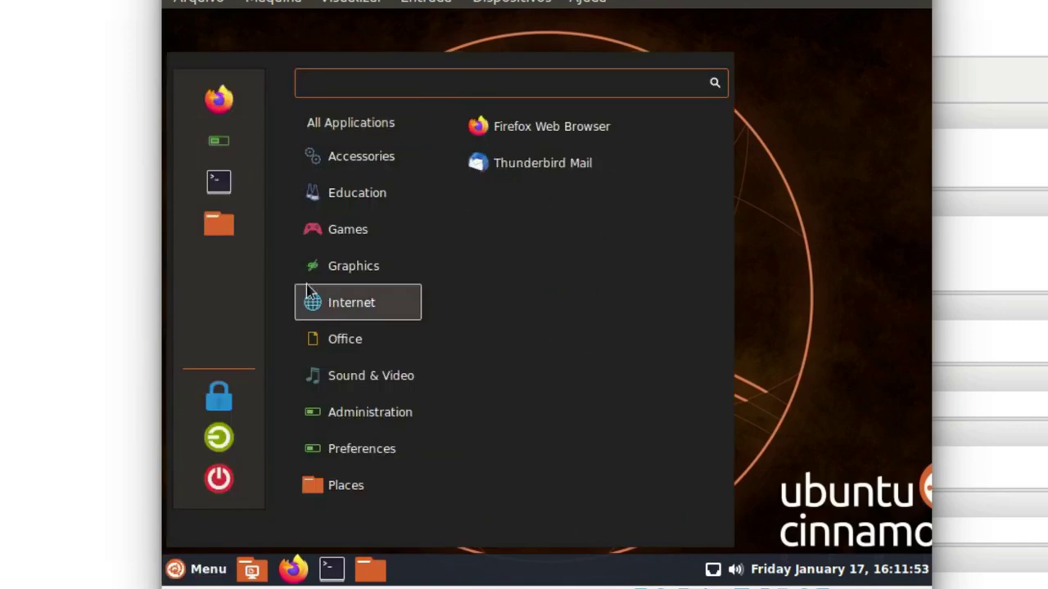
{"action": "mouse_move", "coordinate": [311, 270]}
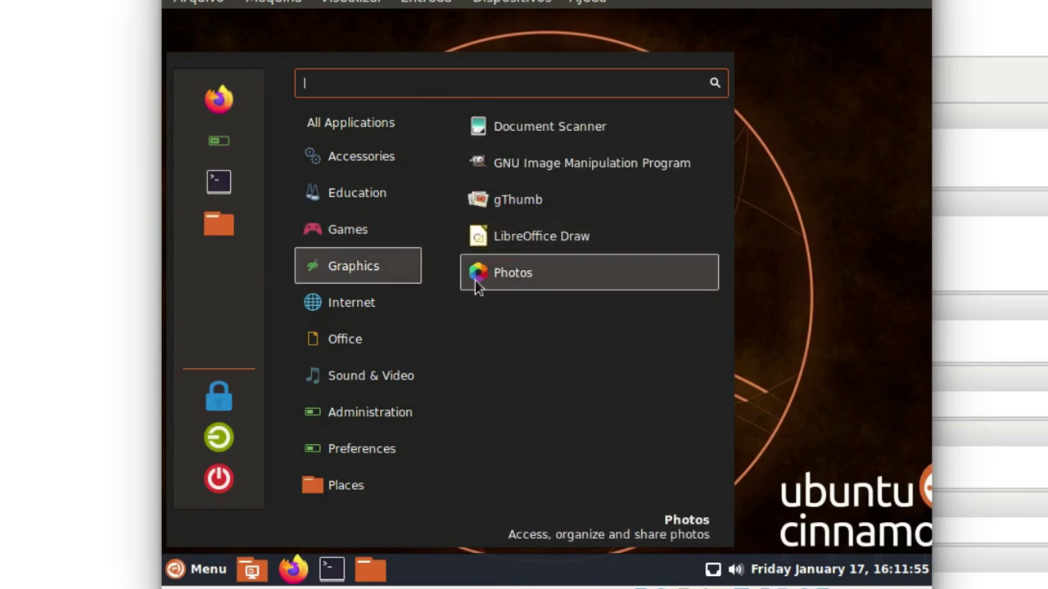
{"action": "mouse_move", "coordinate": [351, 400]}
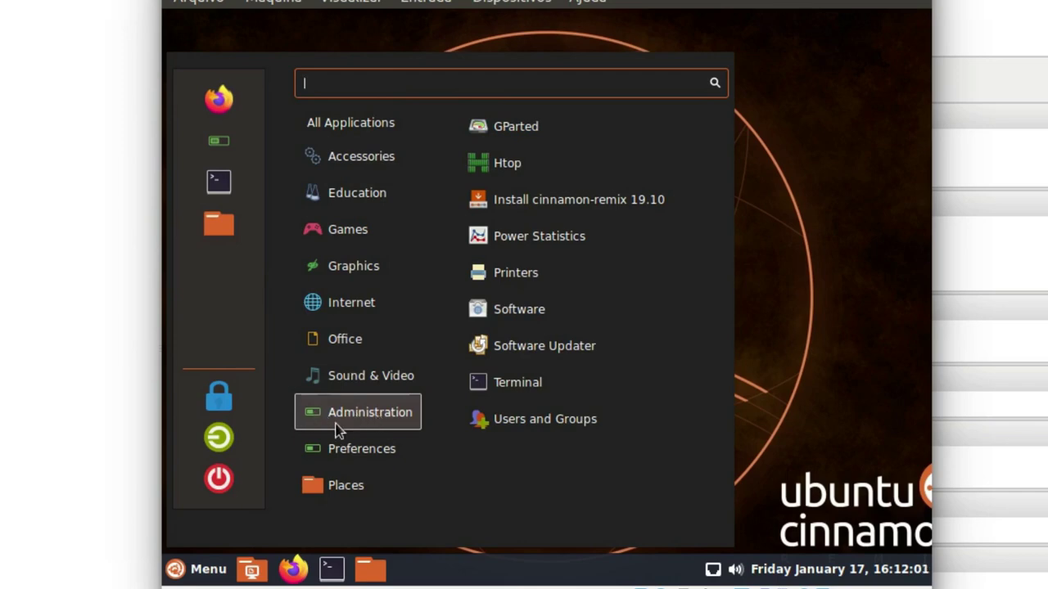
{"action": "left_click", "coordinate": [205, 570]}
{"action": "left_click", "coordinate": [204, 572]}
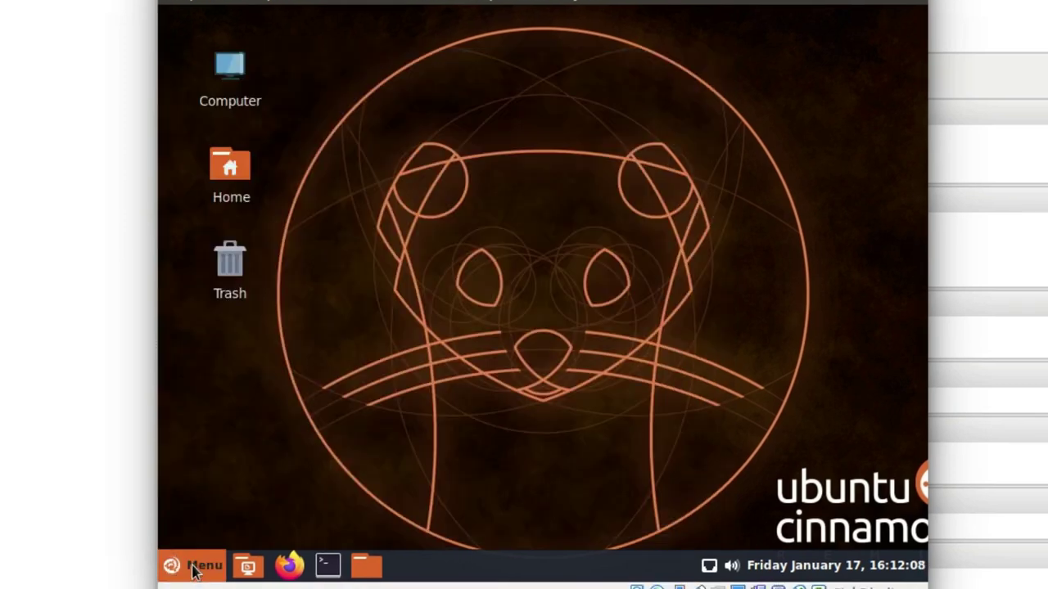
Launch 'Install cinnamon-remix 19.10' from the Menu's Administration category
{"action": "left_click", "coordinate": [194, 570]}
{"action": "mouse_move", "coordinate": [348, 419]}
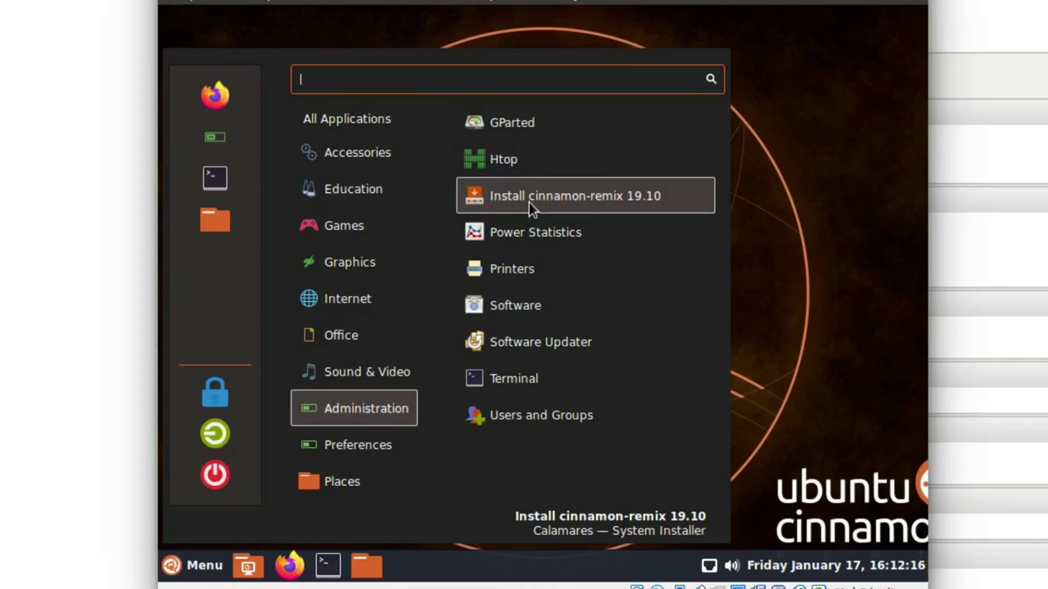
{"action": "left_click", "coordinate": [550, 204]}
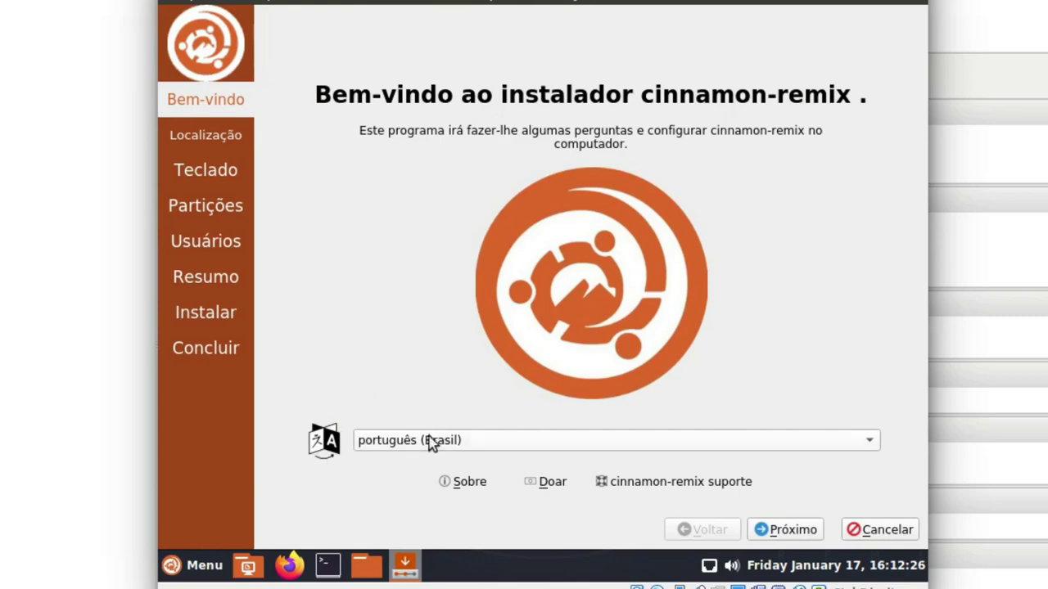
Continue through the welcome, Localização and Teclado pages, keeping the Brazilian defaults
{"action": "left_click", "coordinate": [791, 533]}
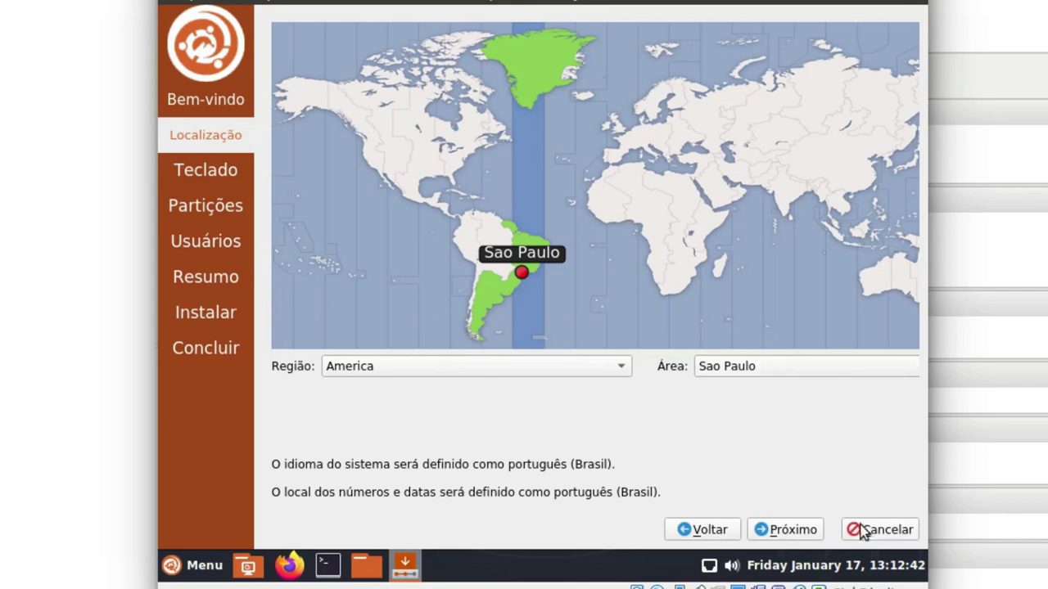
{"action": "left_click", "coordinate": [798, 536]}
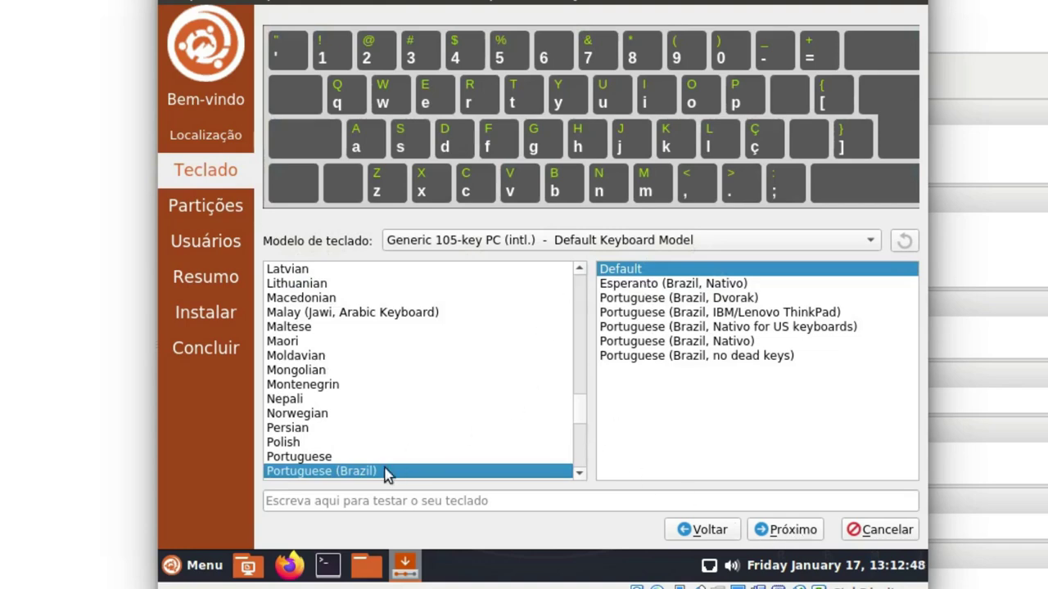
{"action": "left_click", "coordinate": [791, 529]}
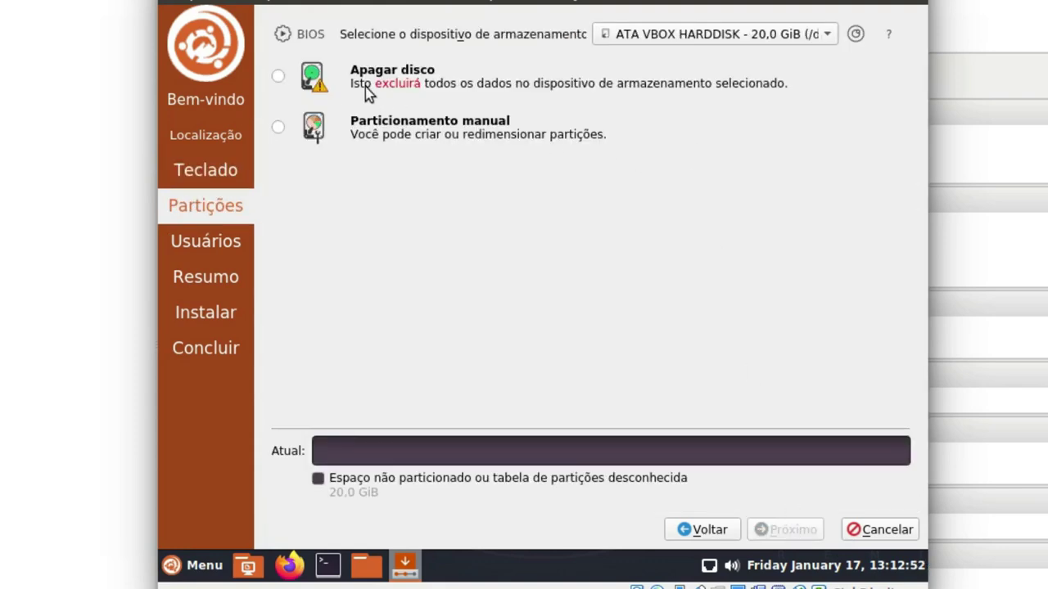
Choose 'Apagar disco' with the boot loader on the Master Boot Record (/dev/sda)
{"action": "left_click", "coordinate": [279, 76]}
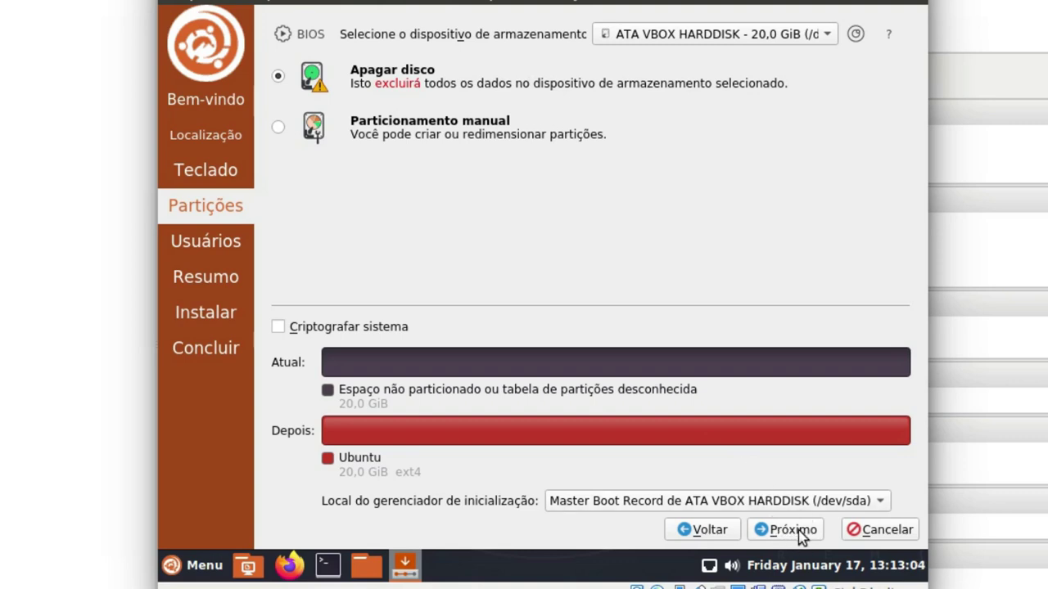
{"action": "left_click", "coordinate": [863, 503]}
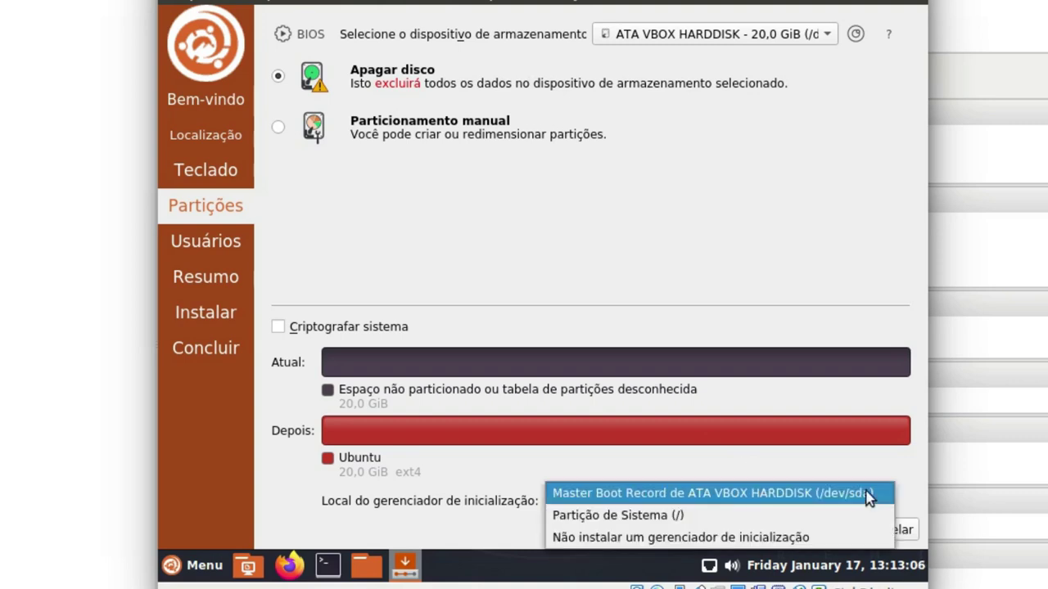
{"action": "left_click", "coordinate": [782, 494]}
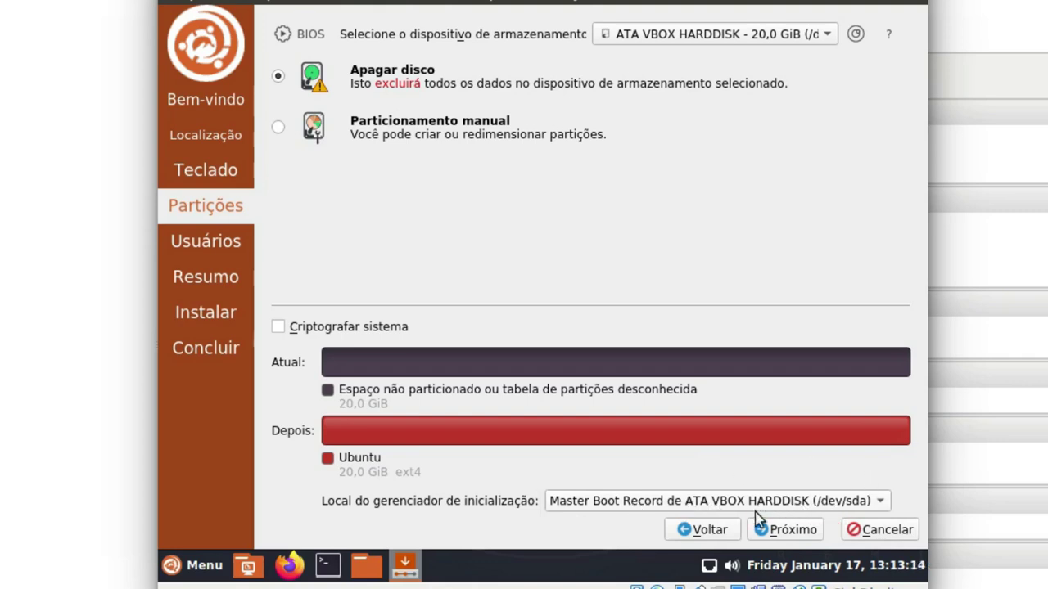
{"action": "left_click", "coordinate": [791, 530]}
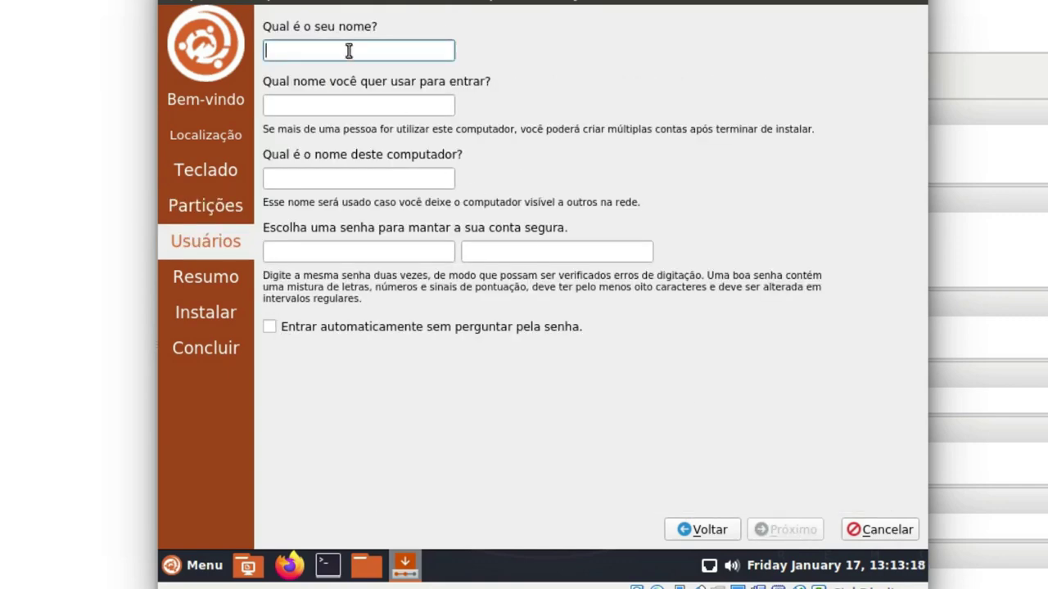
Enter the user's full name and review the login and computer-name fields
{"action": "type", "text": "Roger"}
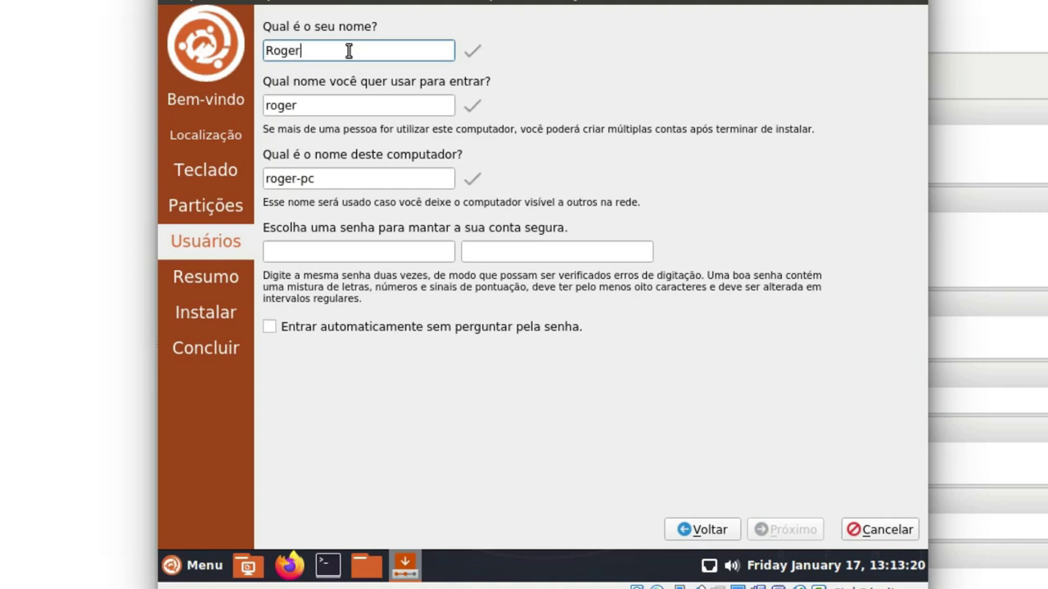
{"action": "type", "text": "io Sampaio"}
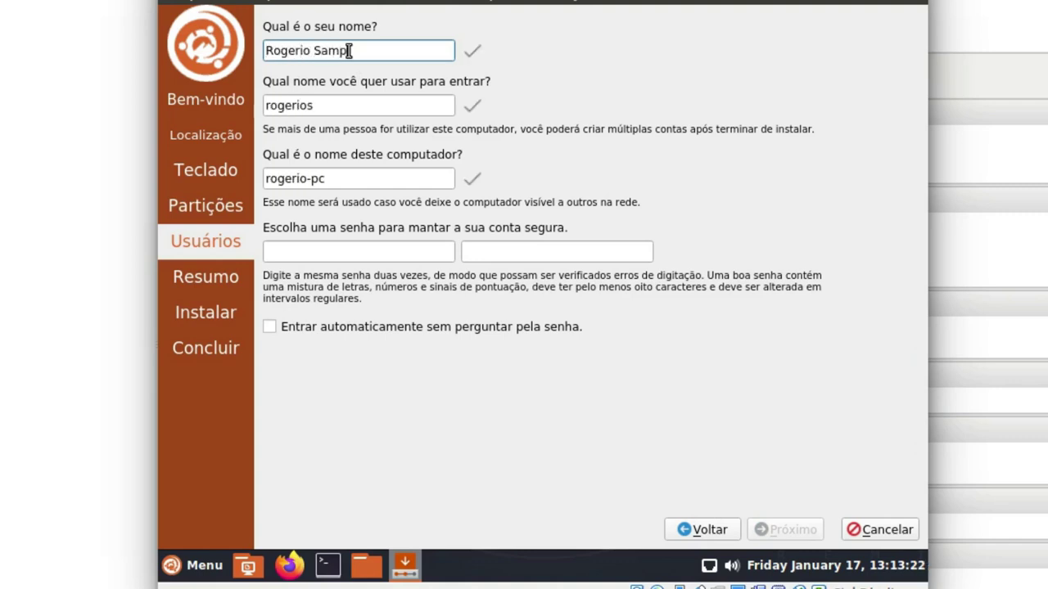
{"action": "left_click", "coordinate": [334, 106]}
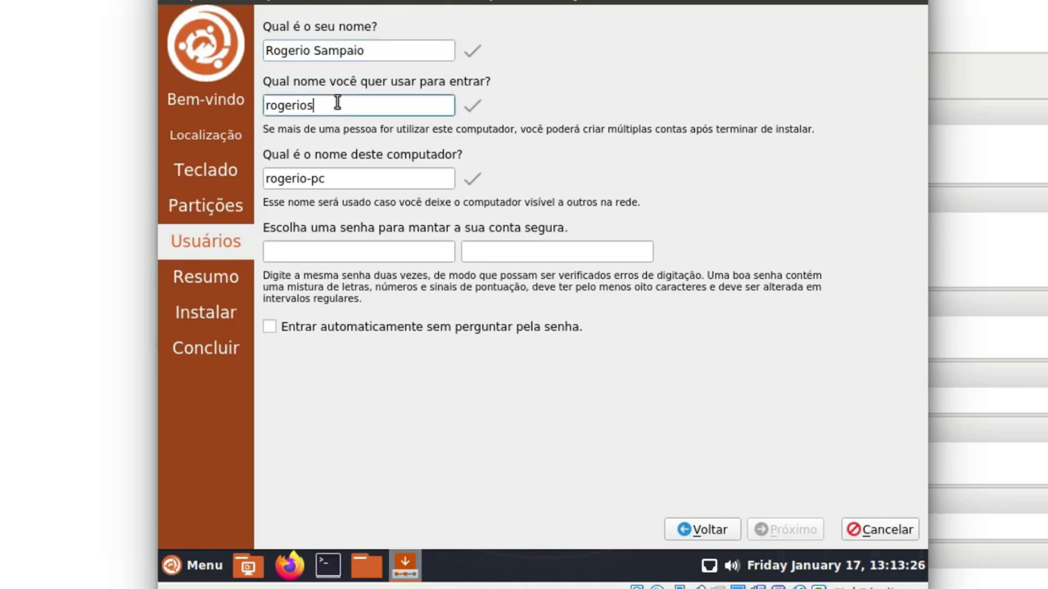
{"action": "key", "text": "Home"}
{"action": "left_click", "coordinate": [352, 181]}
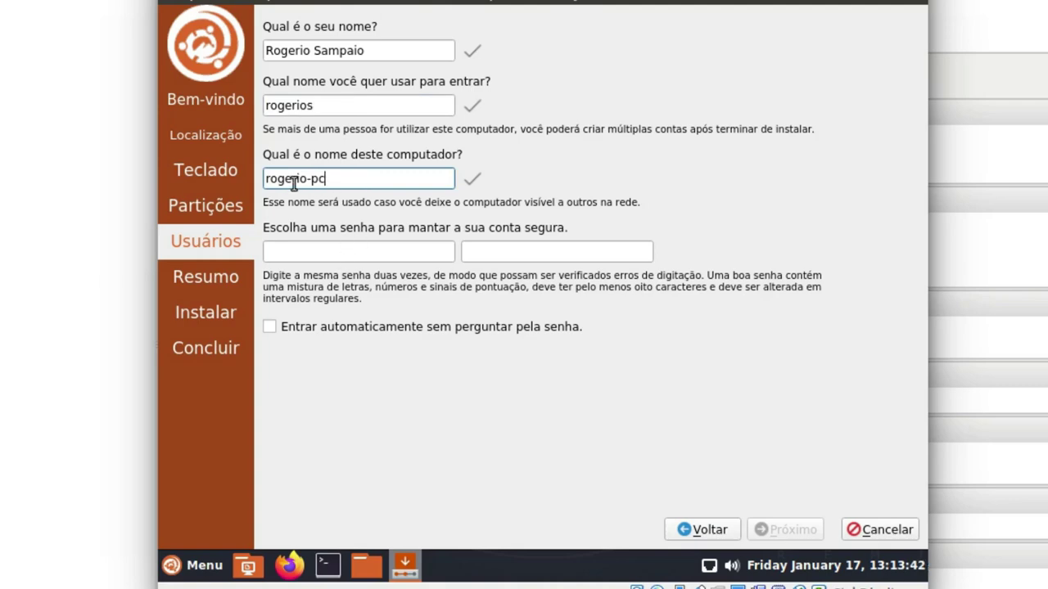
Enter the account password in both fields and leave automatic login turned off
{"action": "left_click", "coordinate": [360, 247]}
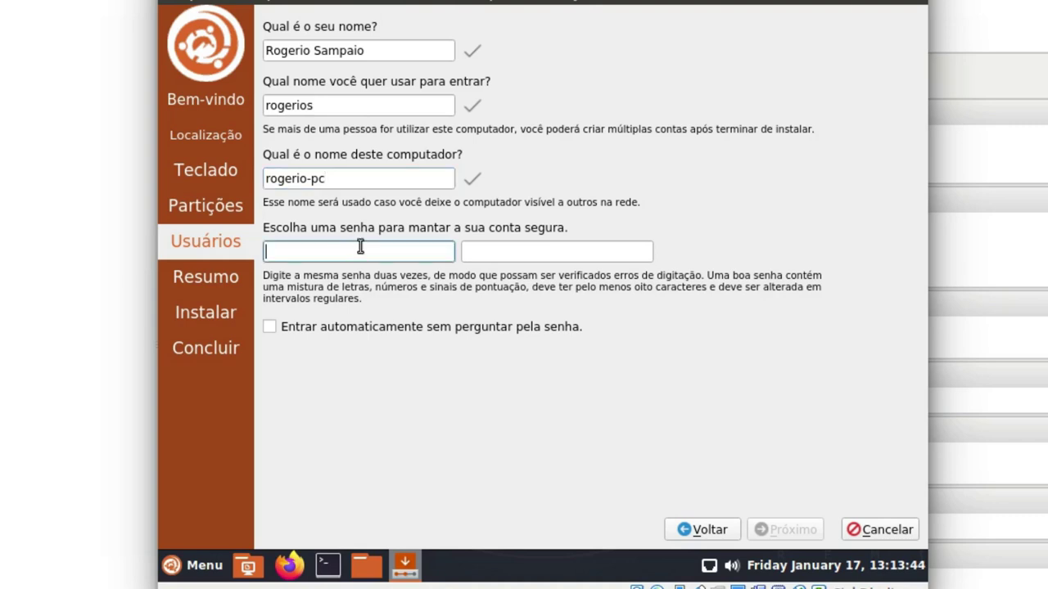
{"action": "type", "text": "••"}
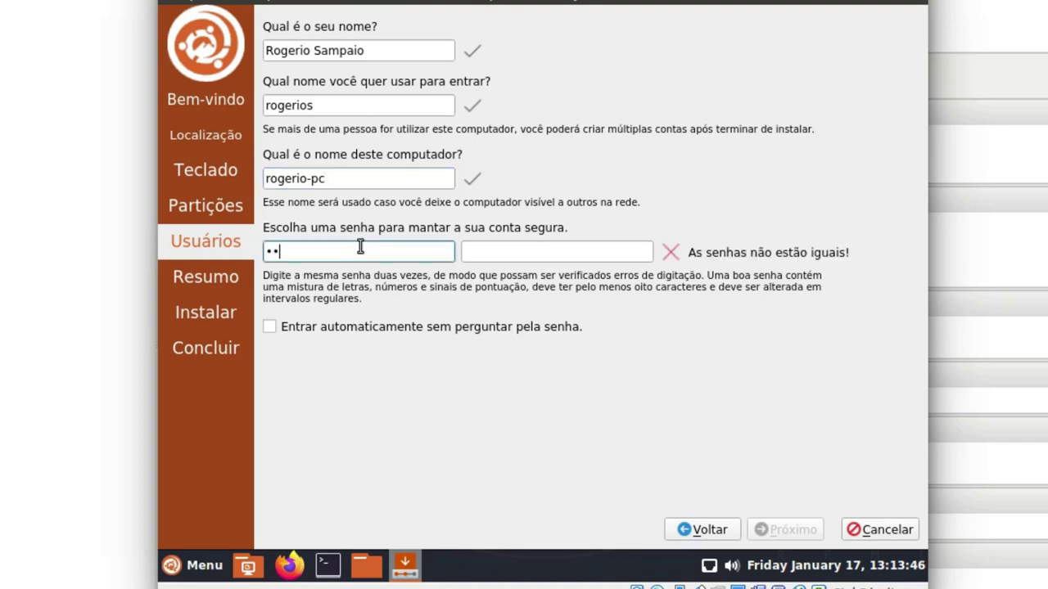
{"action": "type", "text": "•••••"}
{"action": "left_click", "coordinate": [586, 250]}
{"action": "type", "text": "•••••••"}
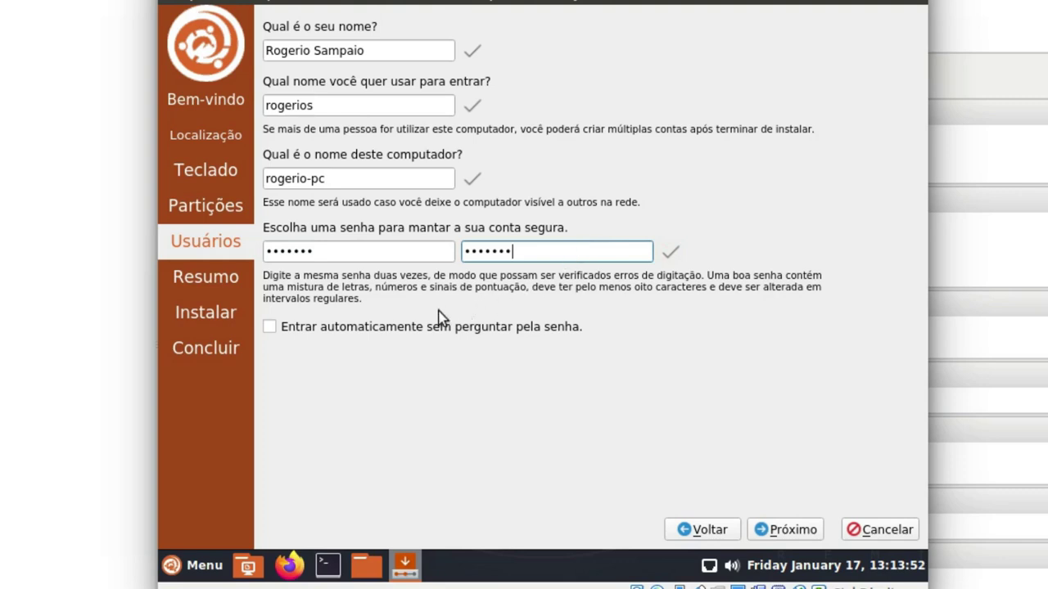
{"action": "left_click", "coordinate": [326, 328]}
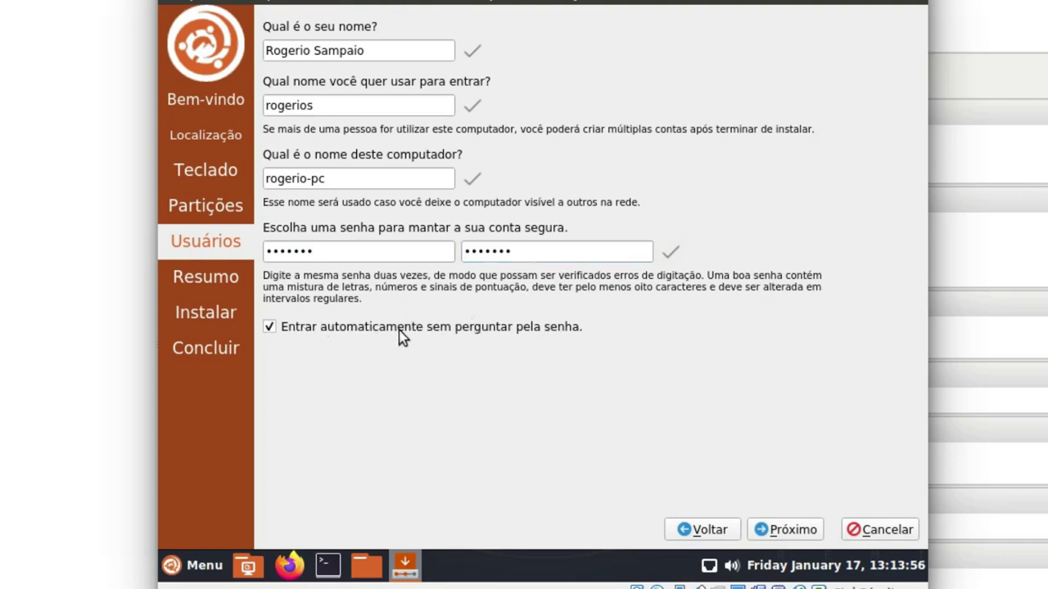
{"action": "left_click", "coordinate": [309, 331]}
Advance past the summary, start the installation and confirm with Instalar agora
{"action": "left_click", "coordinate": [792, 532]}
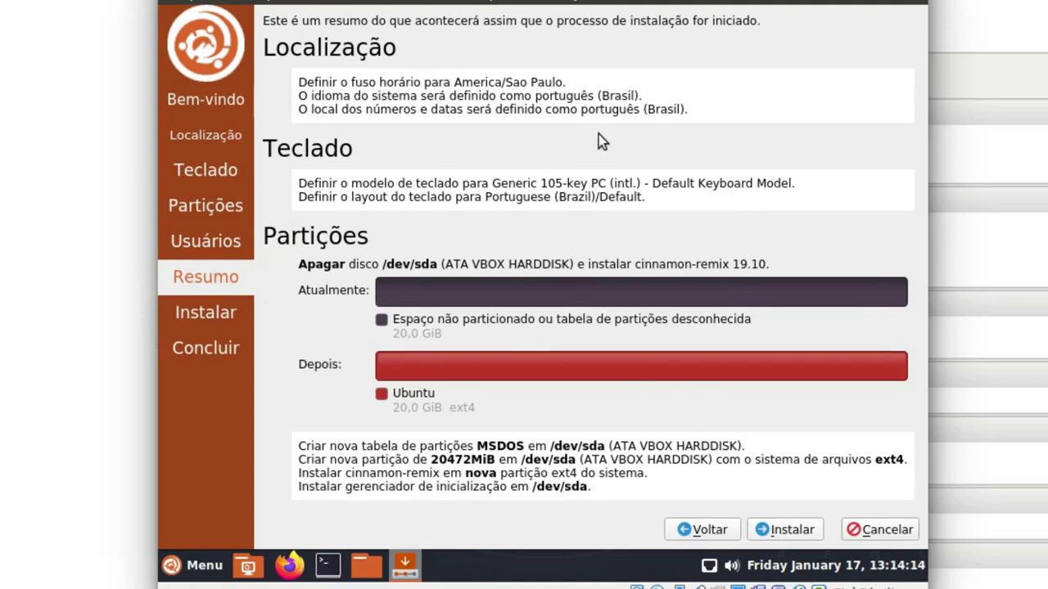
{"action": "left_click", "coordinate": [792, 532]}
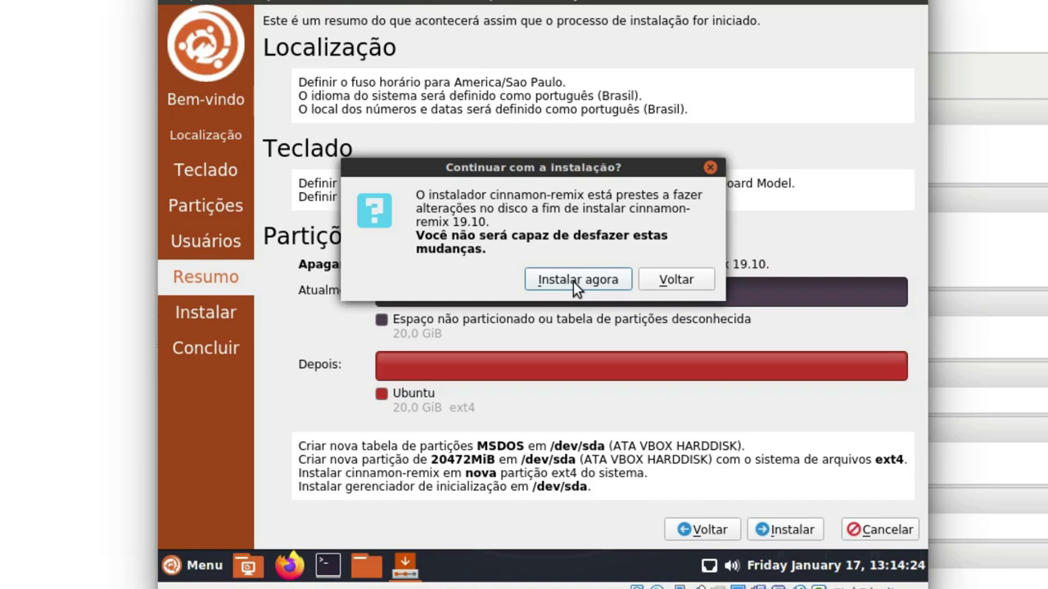
{"action": "left_click", "coordinate": [573, 280]}
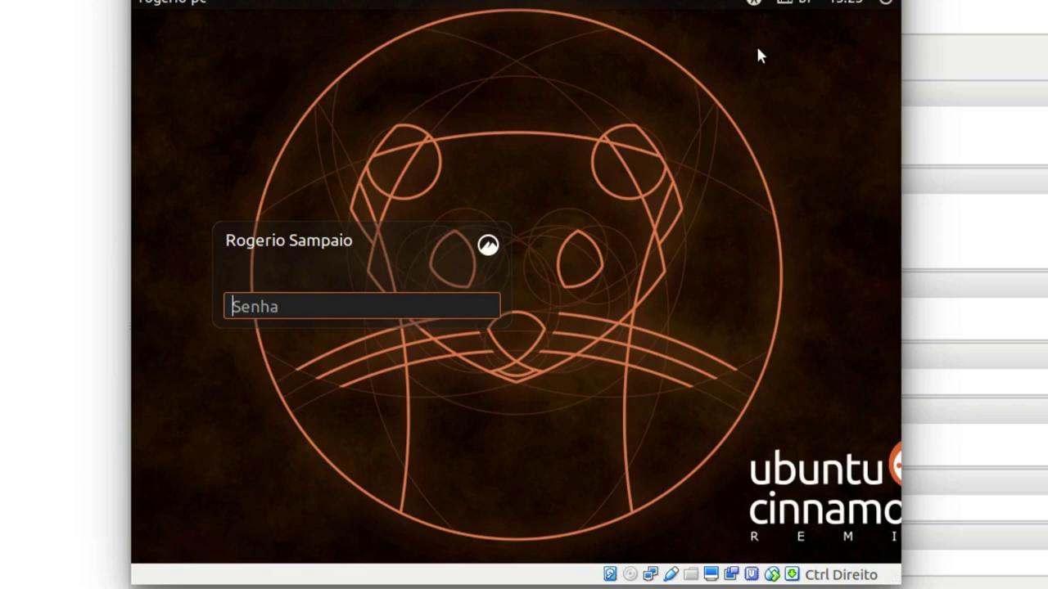
Log in with the account password and launch Firefox from the Menu favourites
{"action": "type", "text": "••••••"}
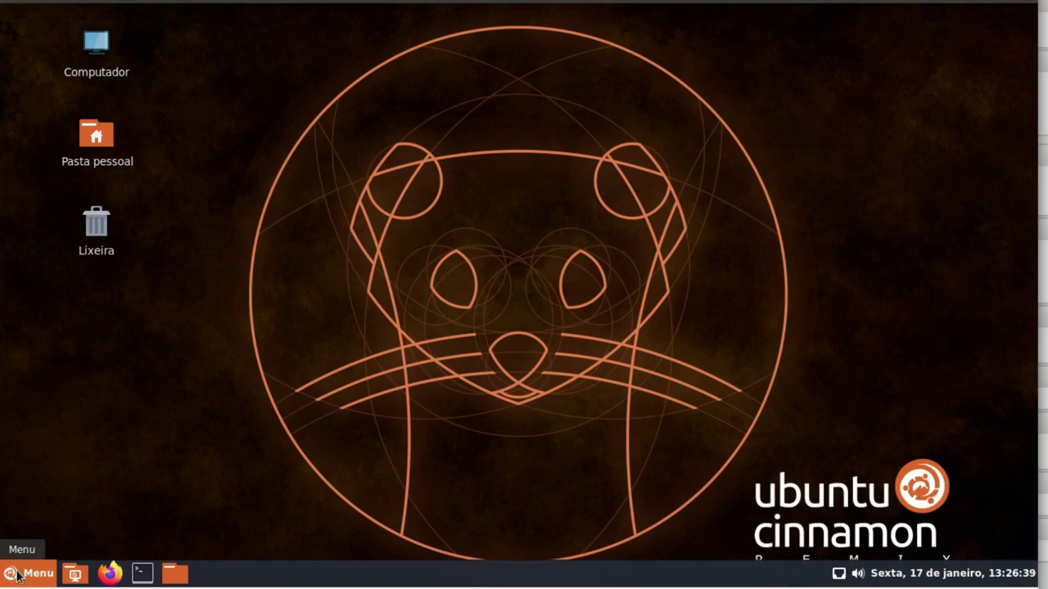
{"action": "left_click", "coordinate": [25, 574]}
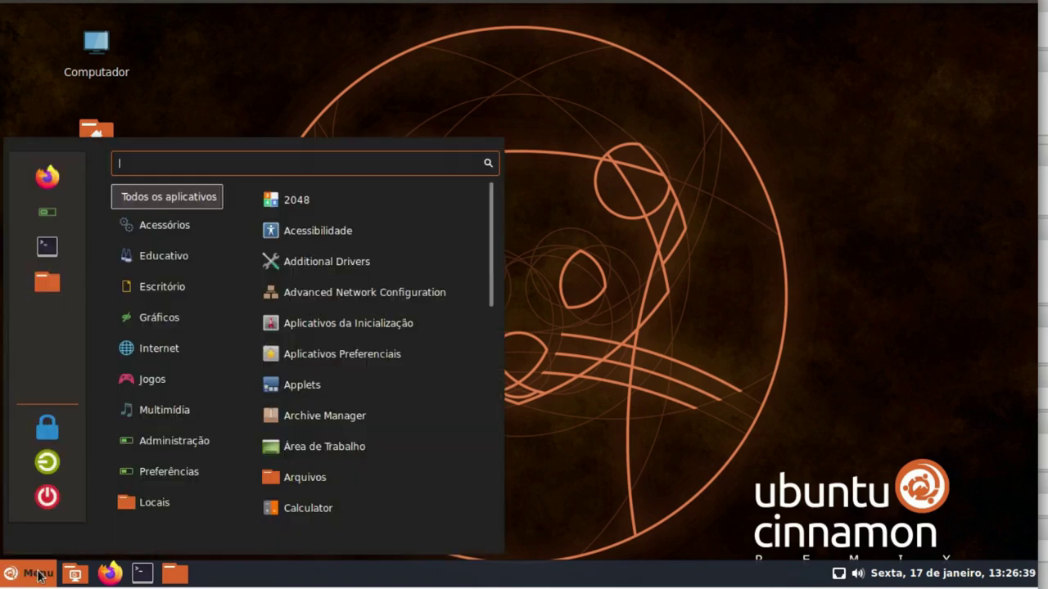
{"action": "left_click", "coordinate": [38, 574]}
{"action": "left_click", "coordinate": [39, 575]}
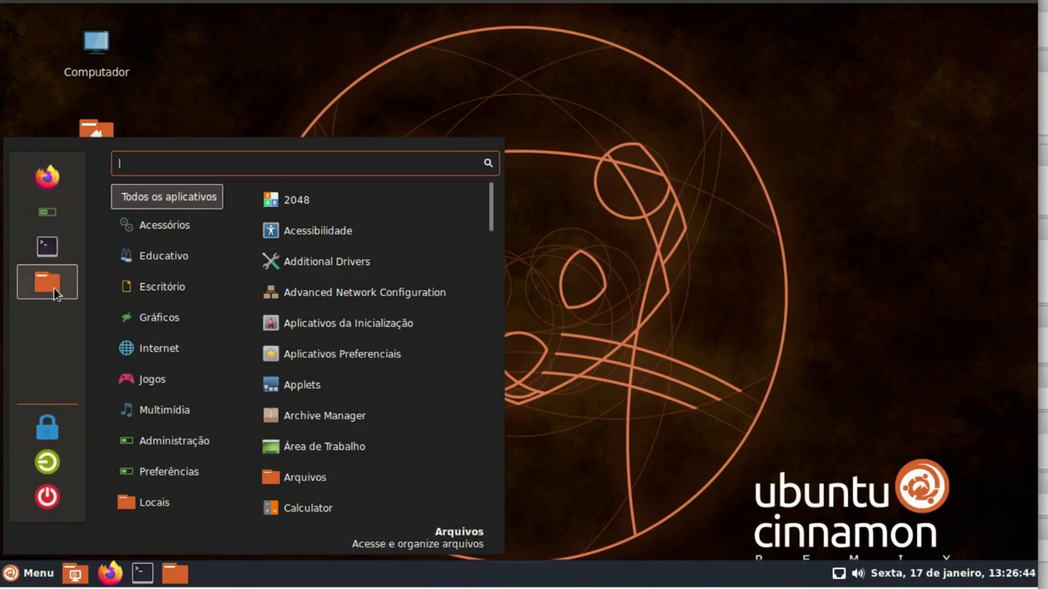
{"action": "left_click", "coordinate": [10, 577]}
{"action": "left_click", "coordinate": [9, 577]}
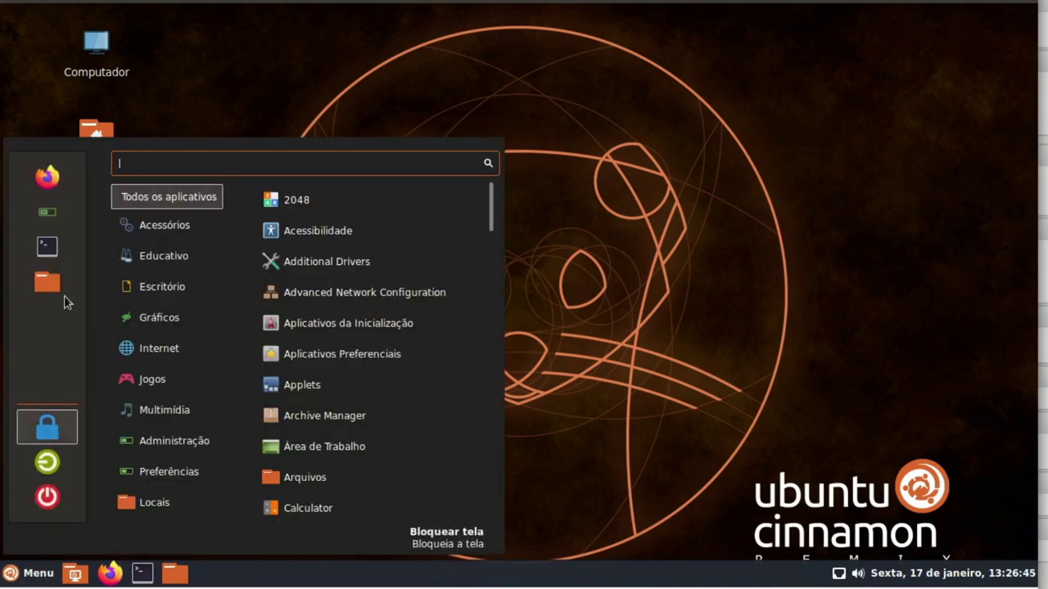
{"action": "left_click", "coordinate": [46, 178]}
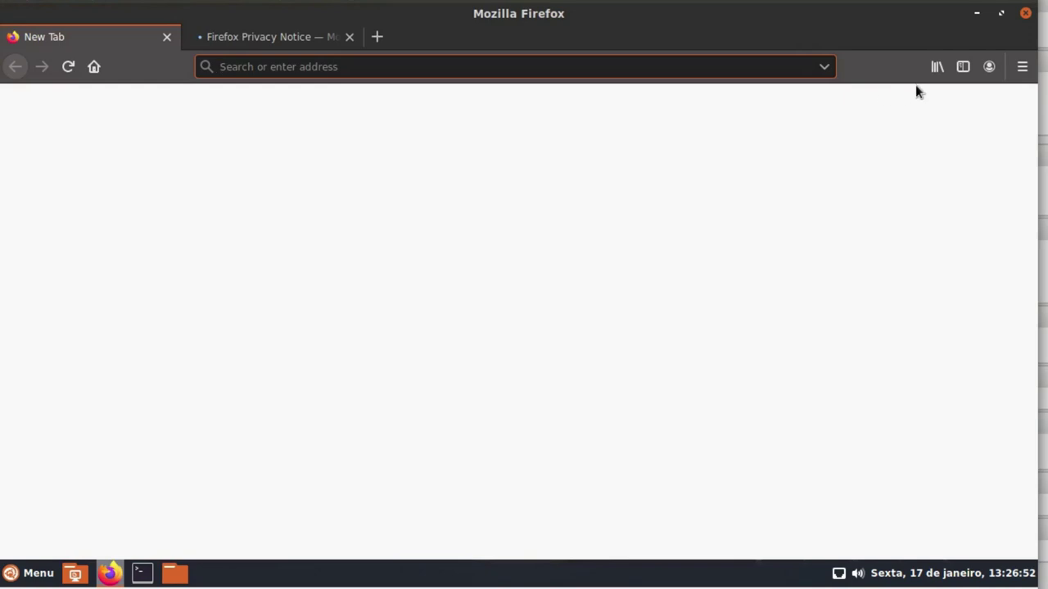
Check the Firefox version (70.0.1) through Help > About Firefox
{"action": "left_click", "coordinate": [1020, 67]}
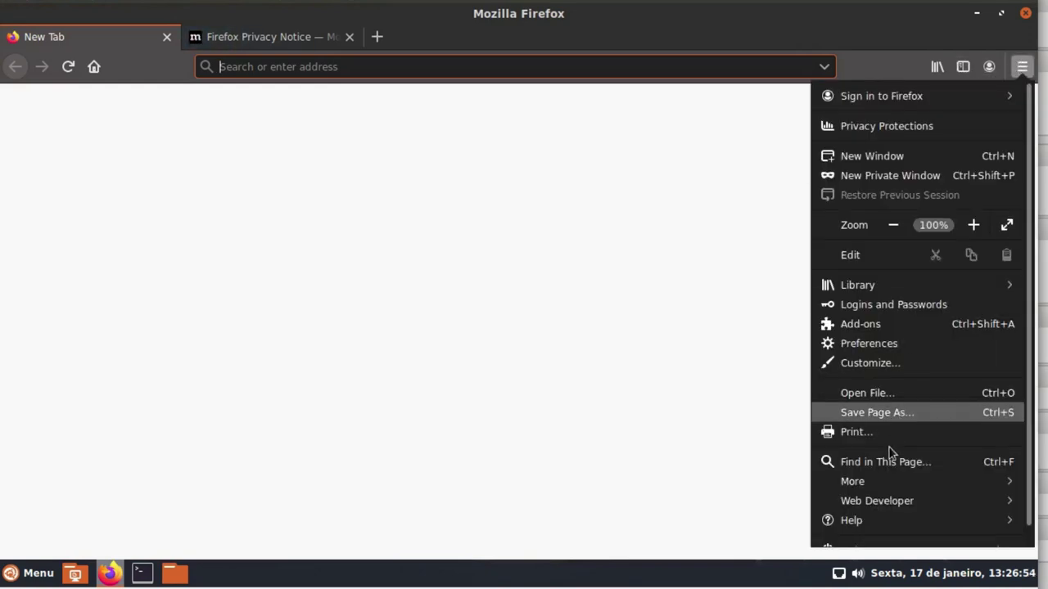
{"action": "scroll", "coordinate": [887, 467], "scroll_direction": "down", "scroll_amount": 1}
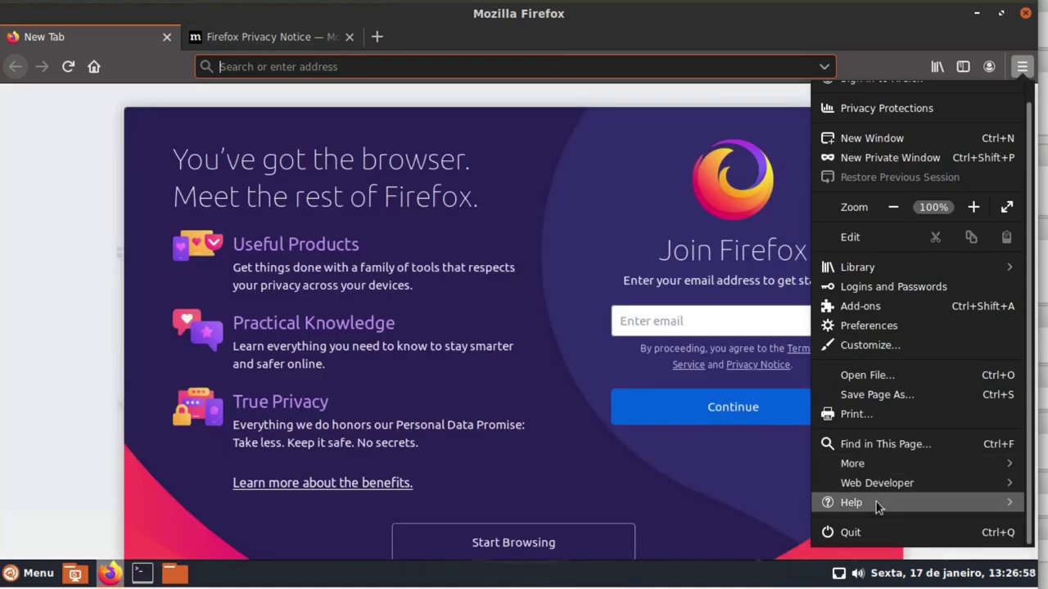
{"action": "left_click", "coordinate": [876, 503]}
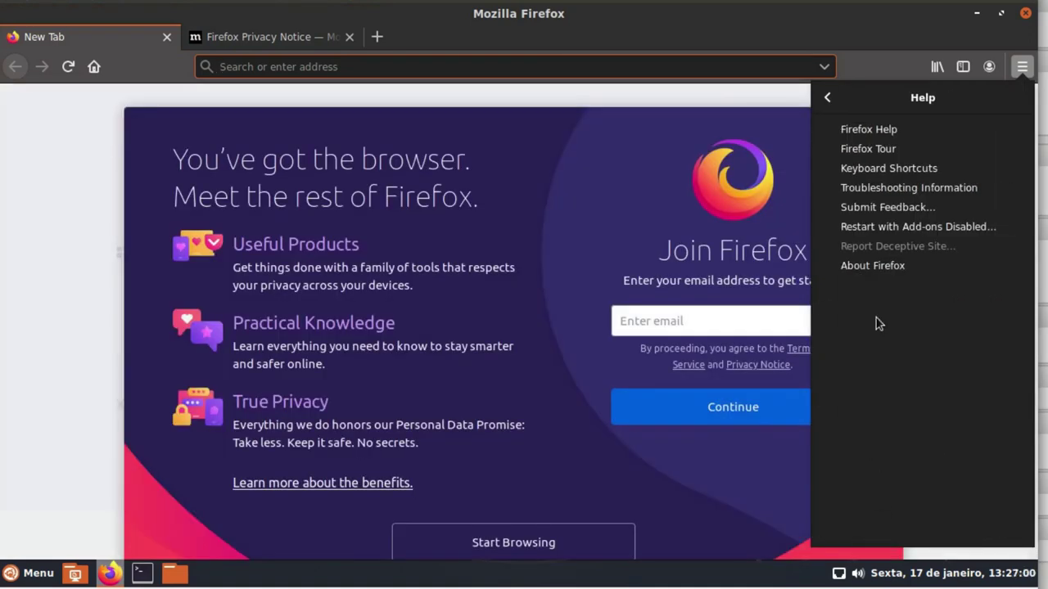
{"action": "left_click", "coordinate": [873, 267]}
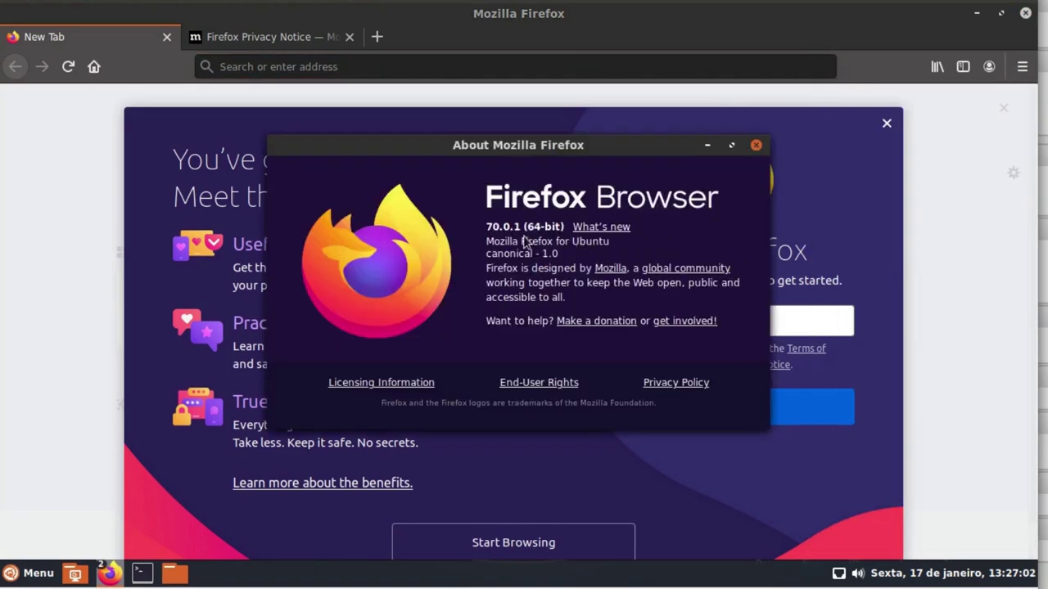
{"action": "left_click", "coordinate": [755, 145]}
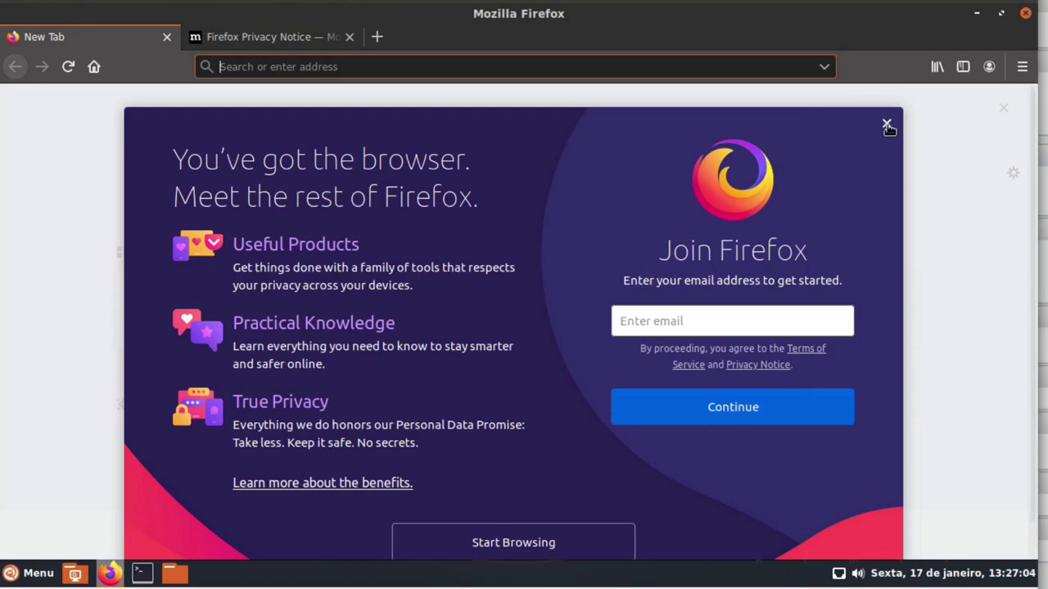
{"action": "left_click", "coordinate": [886, 123]}
{"action": "left_click", "coordinate": [370, 68]}
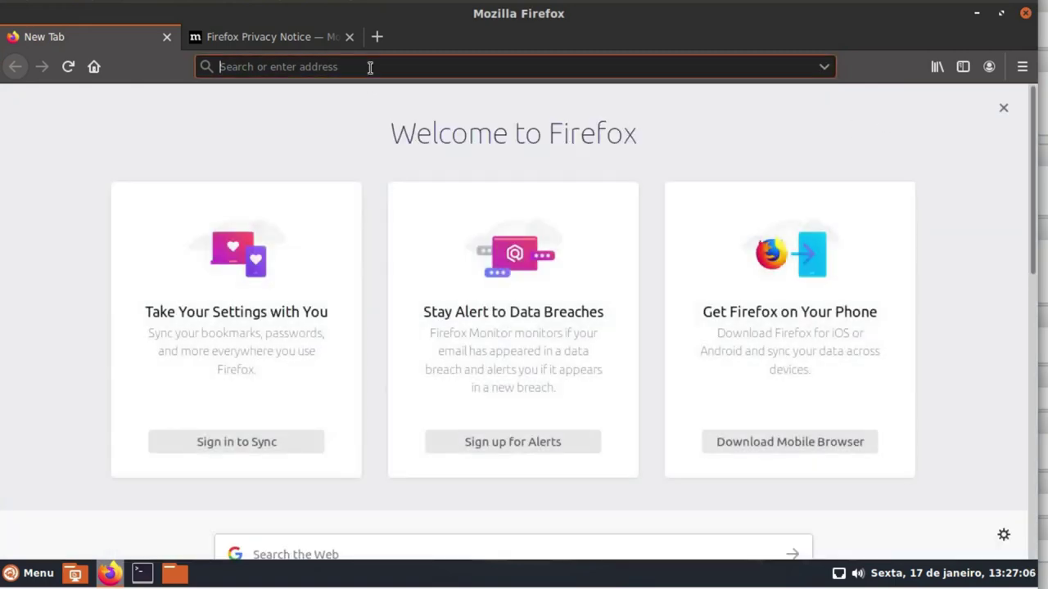
{"action": "left_click", "coordinate": [297, 37]}
{"action": "left_click", "coordinate": [350, 37]}
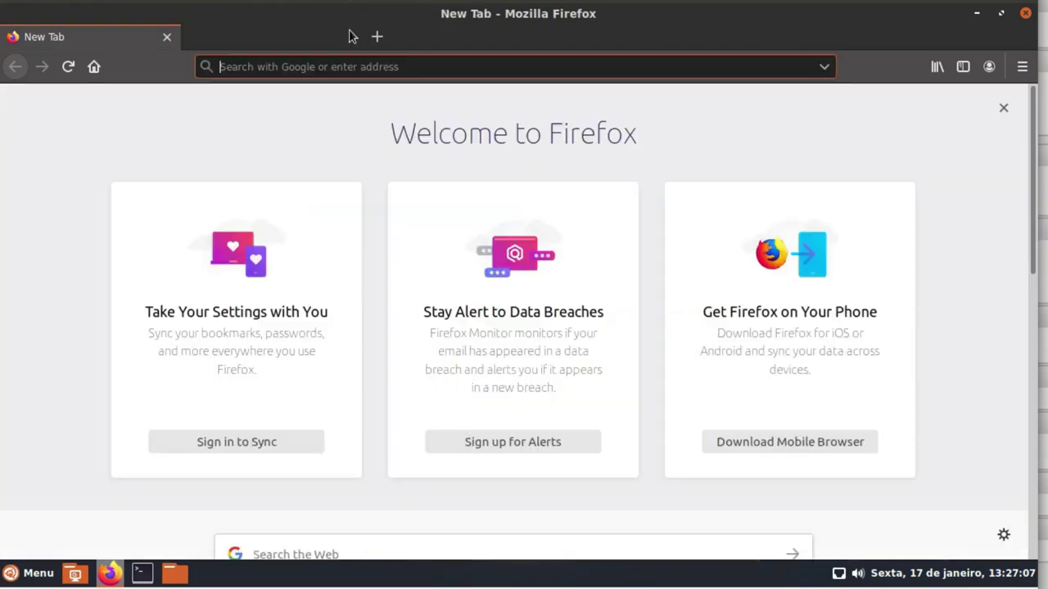
{"action": "type", "text": "www"}
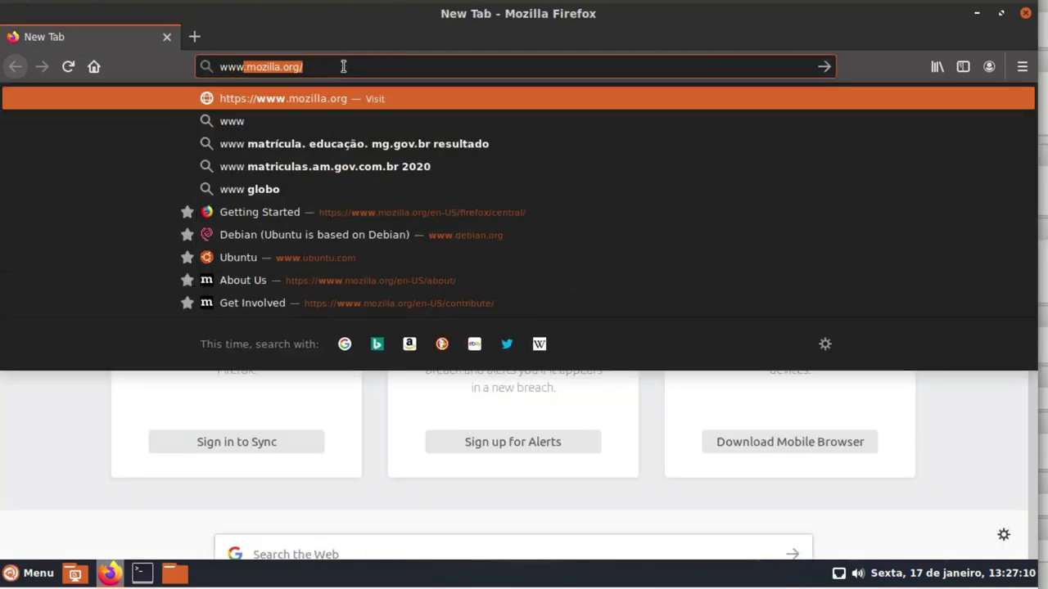
{"action": "type", "text": ".zer"}
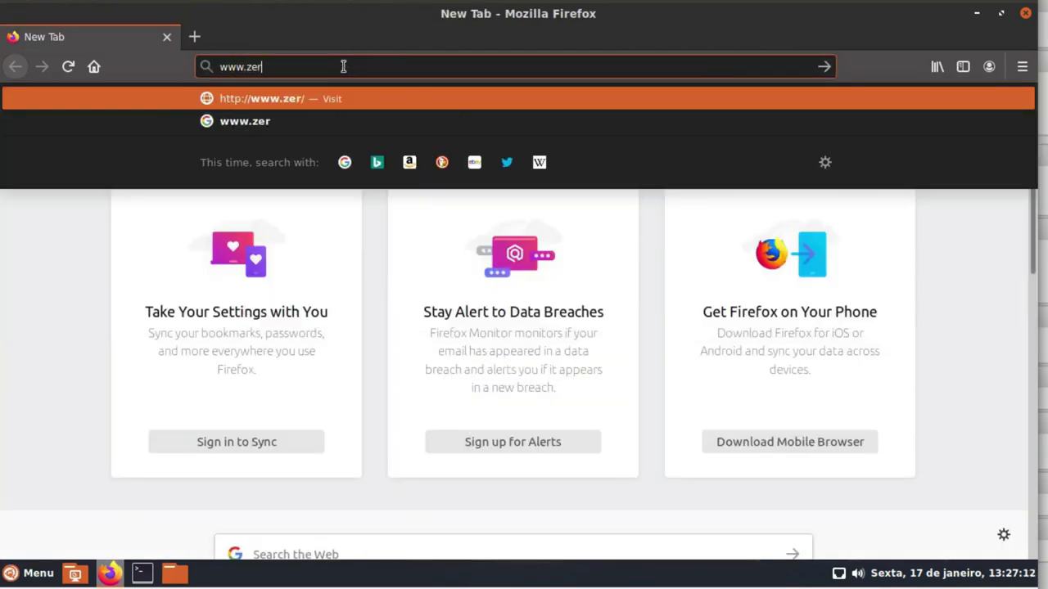
{"action": "type", "text": "01ti.com."}
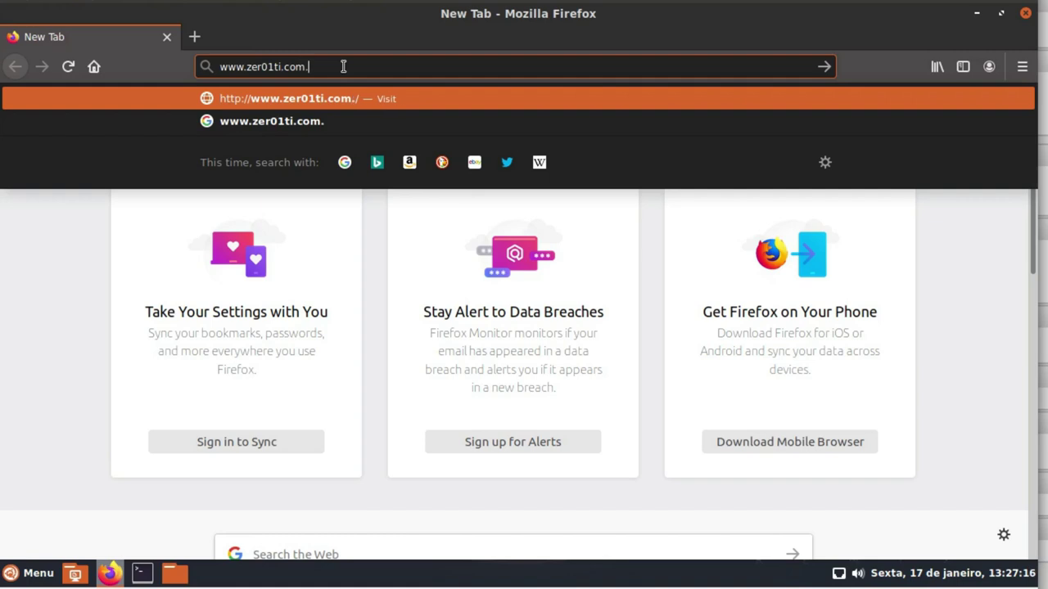
{"action": "type", "text": "br"}
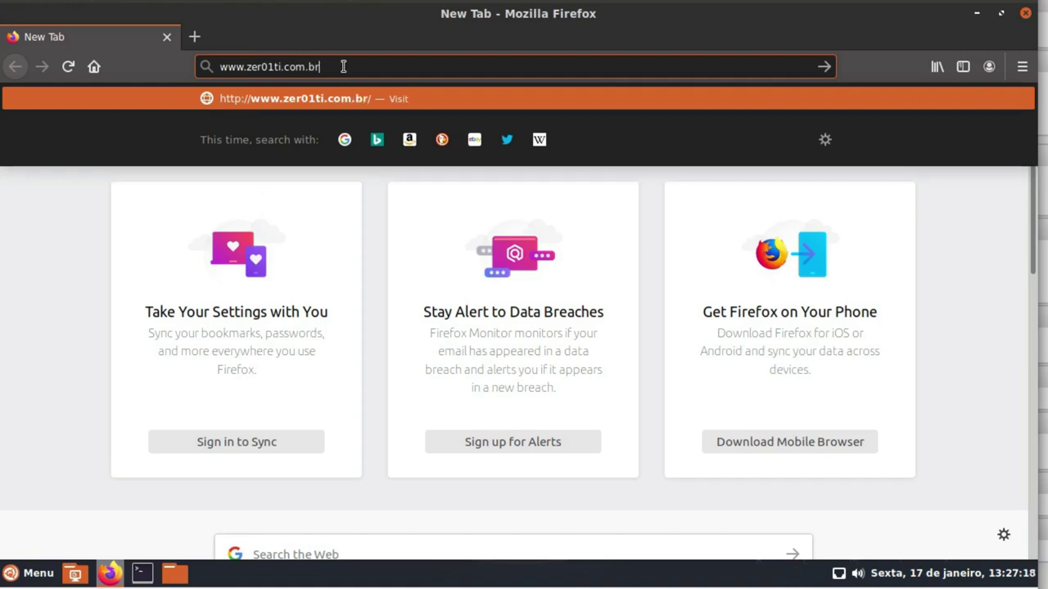
{"action": "key", "text": "Return"}
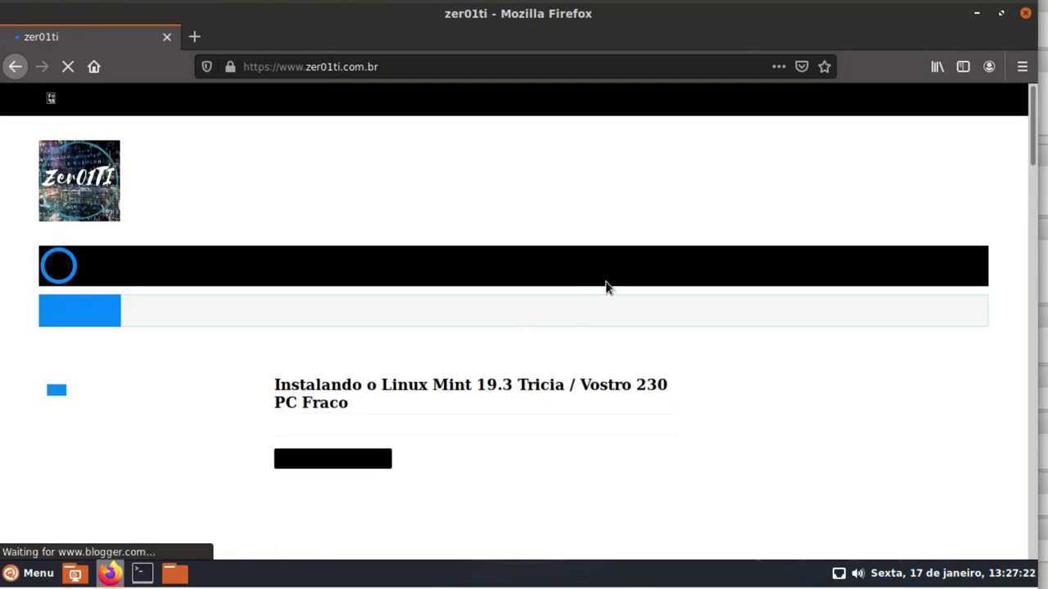
Scroll through the zer01ti.com.br page, then close Firefox from its taskbar entry
{"action": "scroll", "coordinate": [643, 259], "scroll_direction": "down", "scroll_amount": 2}
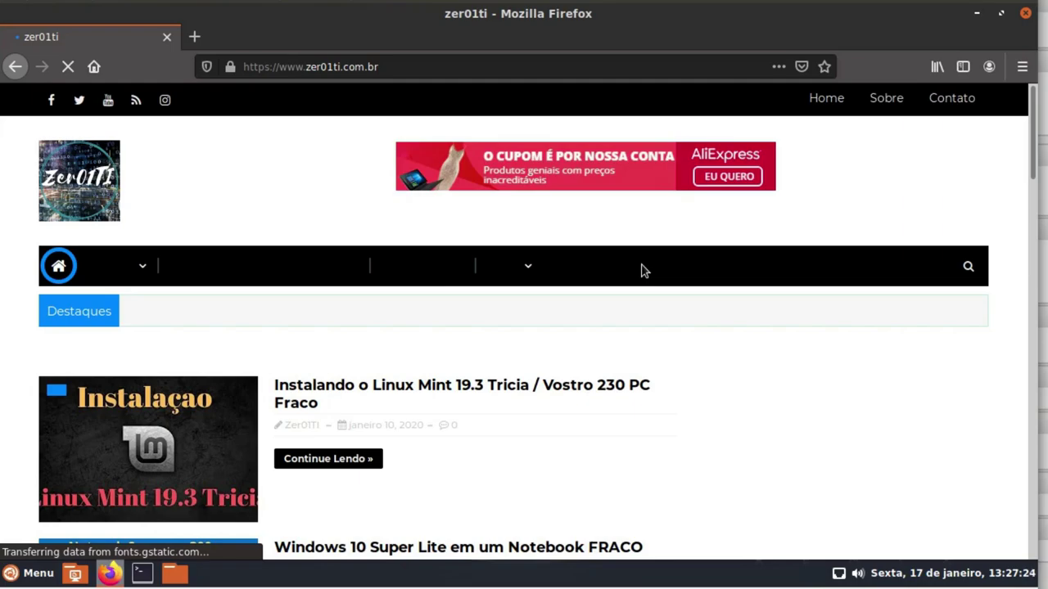
{"action": "scroll", "coordinate": [668, 273], "scroll_direction": "down", "scroll_amount": 5}
{"action": "scroll", "coordinate": [667, 263], "scroll_direction": "down", "scroll_amount": 4}
{"action": "scroll", "coordinate": [666, 264], "scroll_direction": "up", "scroll_amount": 10}
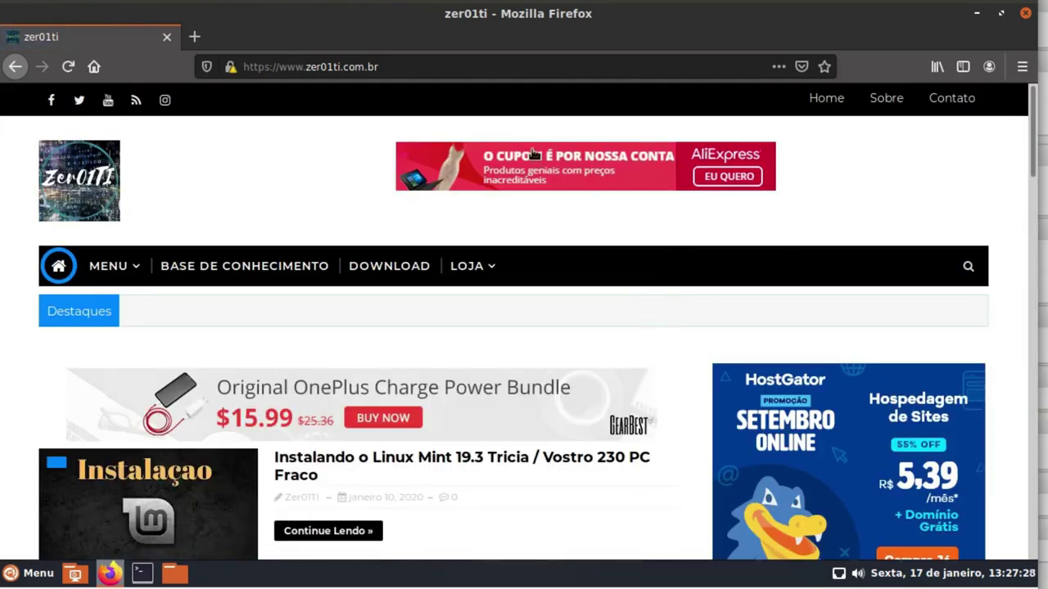
{"action": "mouse_move", "coordinate": [114, 578]}
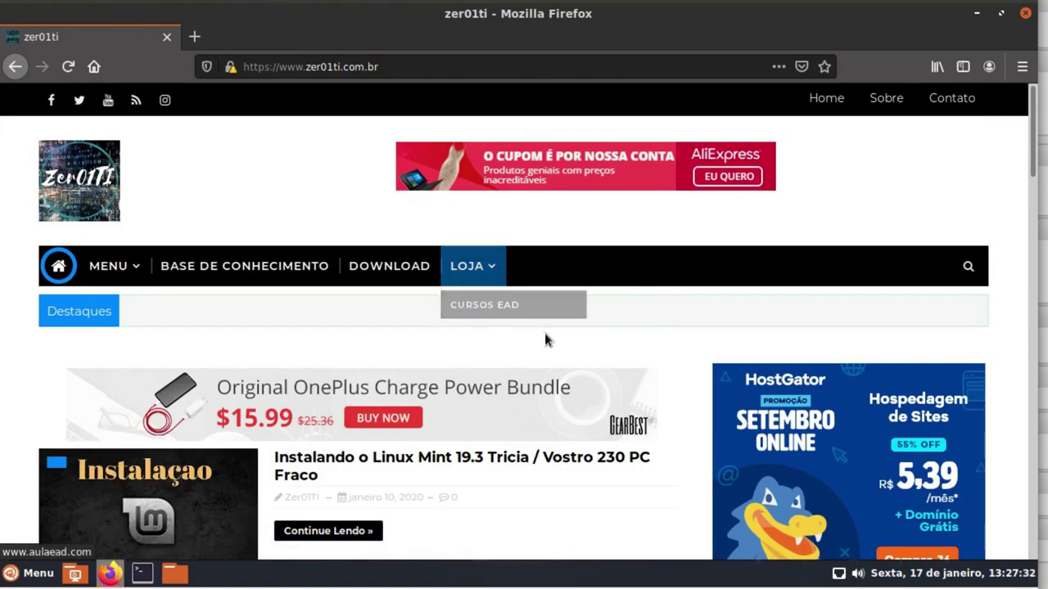
{"action": "scroll", "coordinate": [544, 339], "scroll_direction": "down", "scroll_amount": 8}
{"action": "scroll", "coordinate": [543, 348], "scroll_direction": "down", "scroll_amount": 5}
{"action": "scroll", "coordinate": [543, 351], "scroll_direction": "up", "scroll_amount": 15}
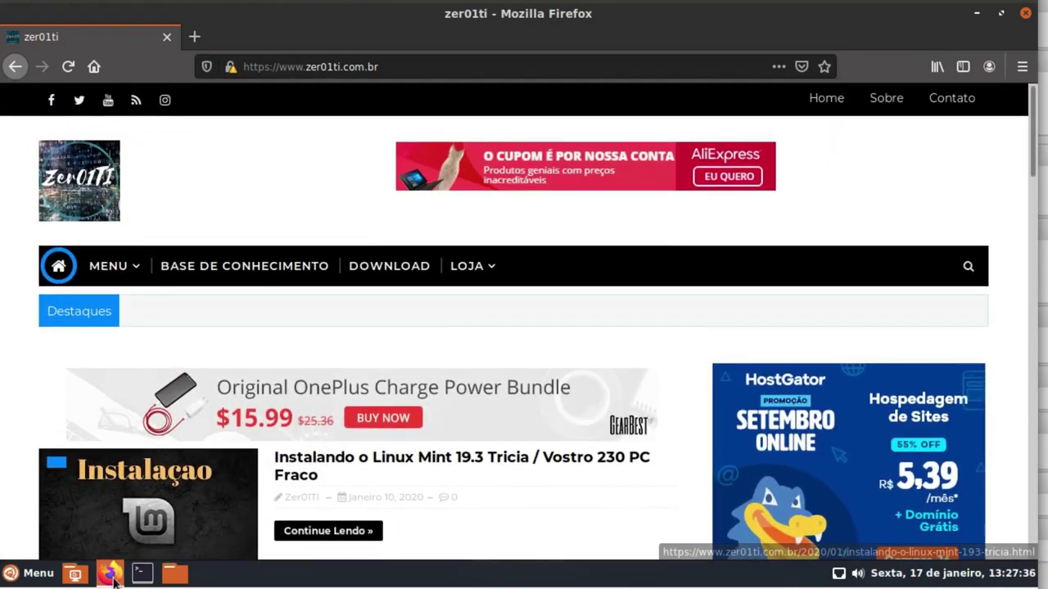
{"action": "right_click", "coordinate": [109, 573]}
{"action": "left_click", "coordinate": [114, 541]}
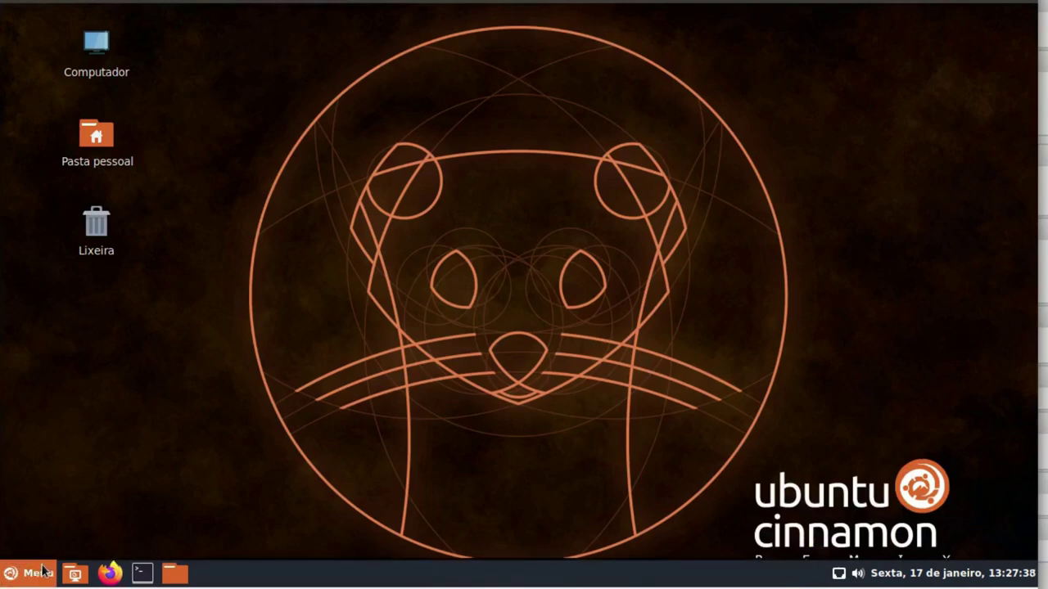
{"action": "left_click", "coordinate": [33, 573]}
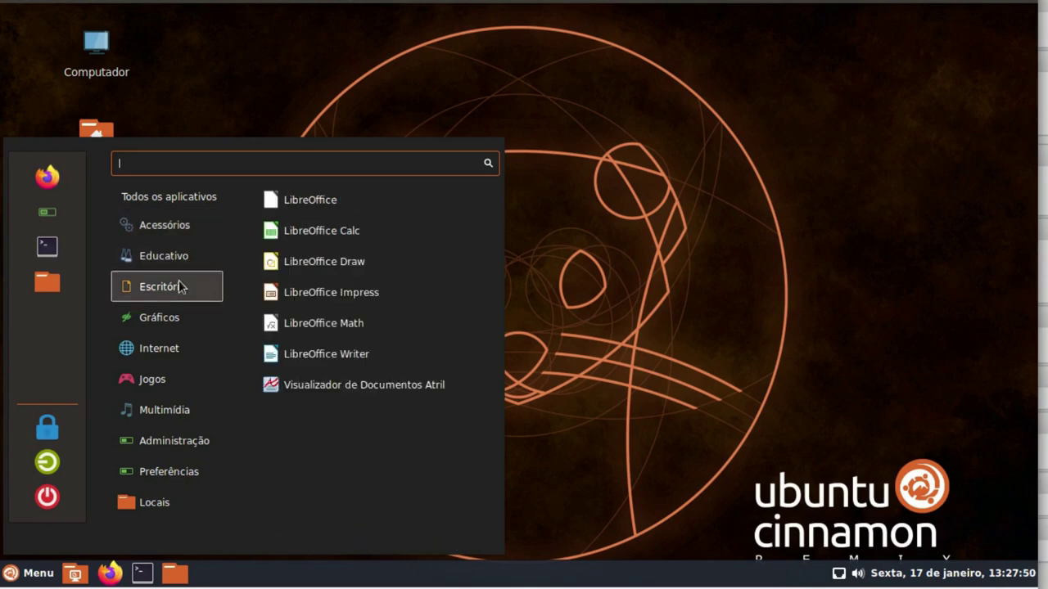
{"action": "left_click", "coordinate": [328, 360]}
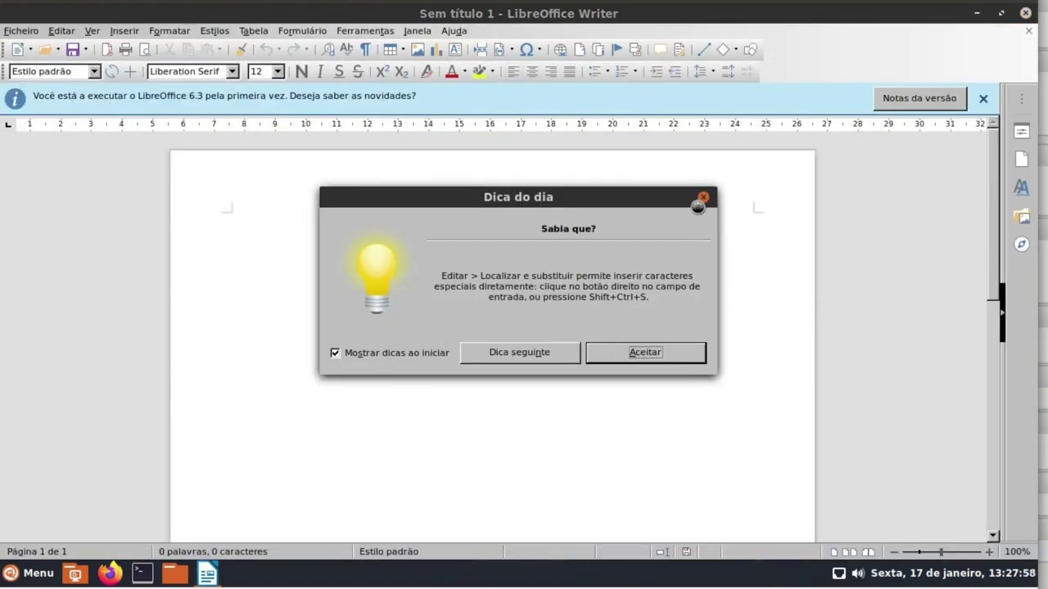
{"action": "left_click", "coordinate": [703, 196]}
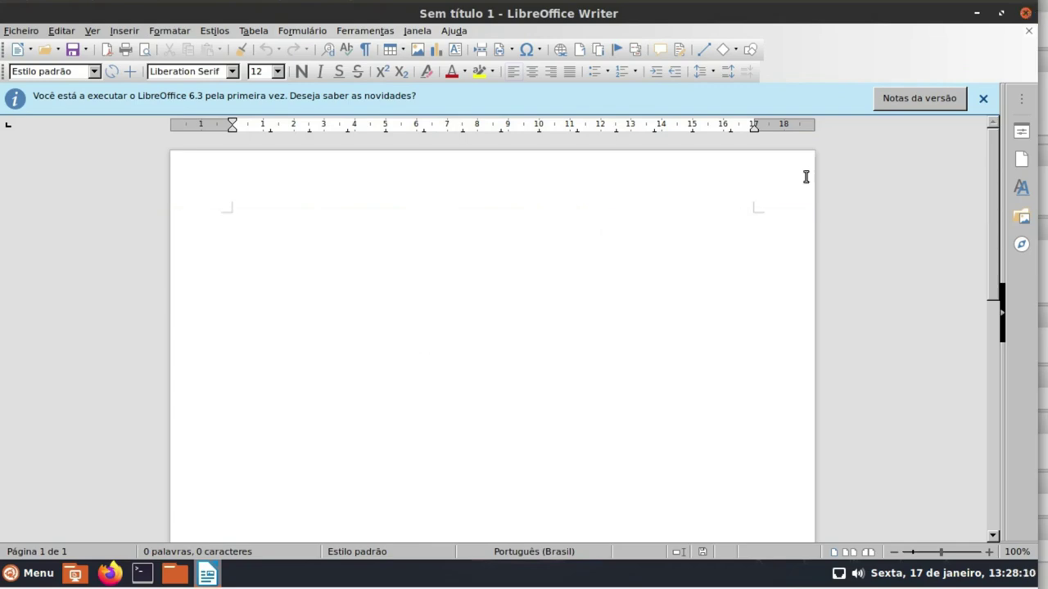
{"action": "left_click", "coordinate": [1025, 14]}
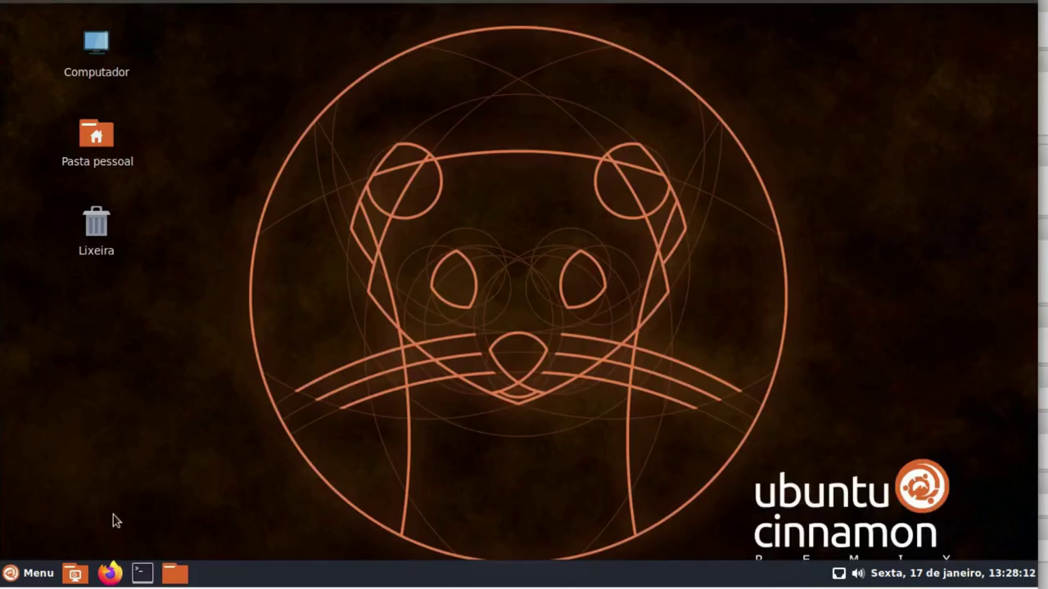
Open the Menu and list the Administração apps such as GParted, Htop and Terminal
{"action": "left_click", "coordinate": [28, 573]}
{"action": "mouse_move", "coordinate": [163, 285]}
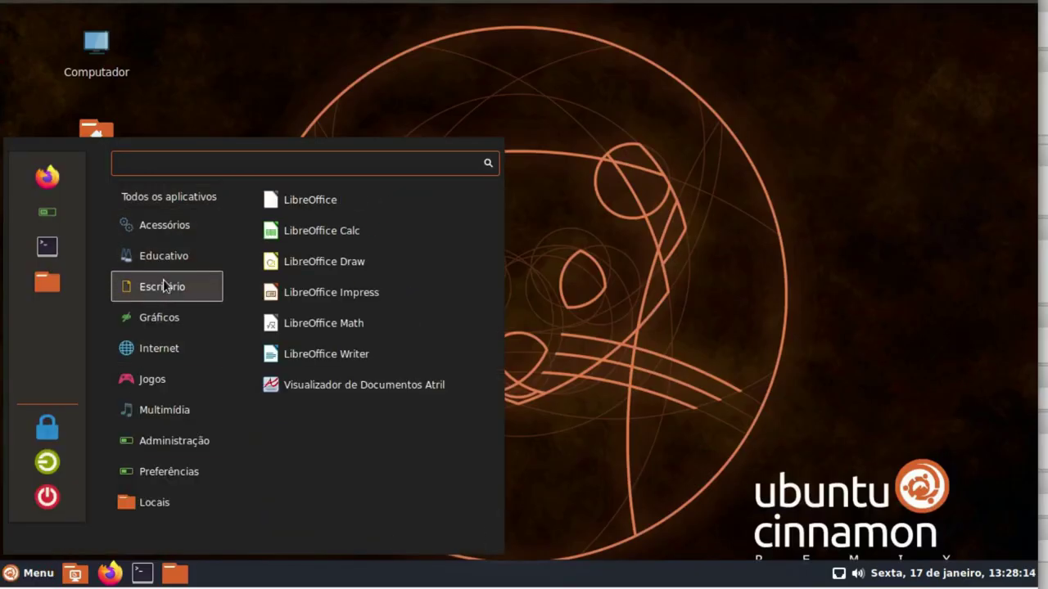
{"action": "mouse_move", "coordinate": [171, 306]}
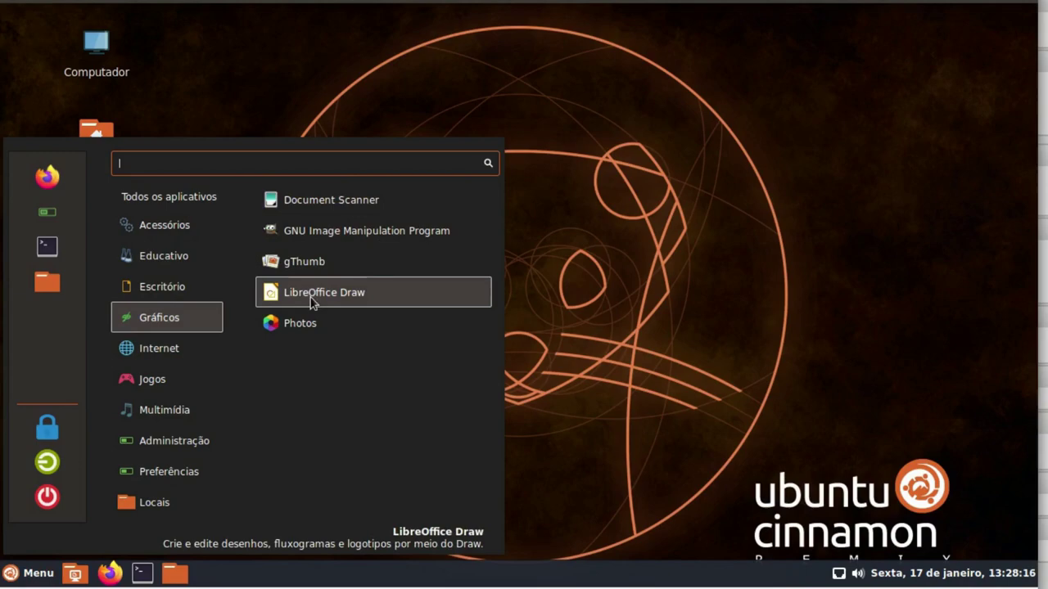
{"action": "mouse_move", "coordinate": [184, 352]}
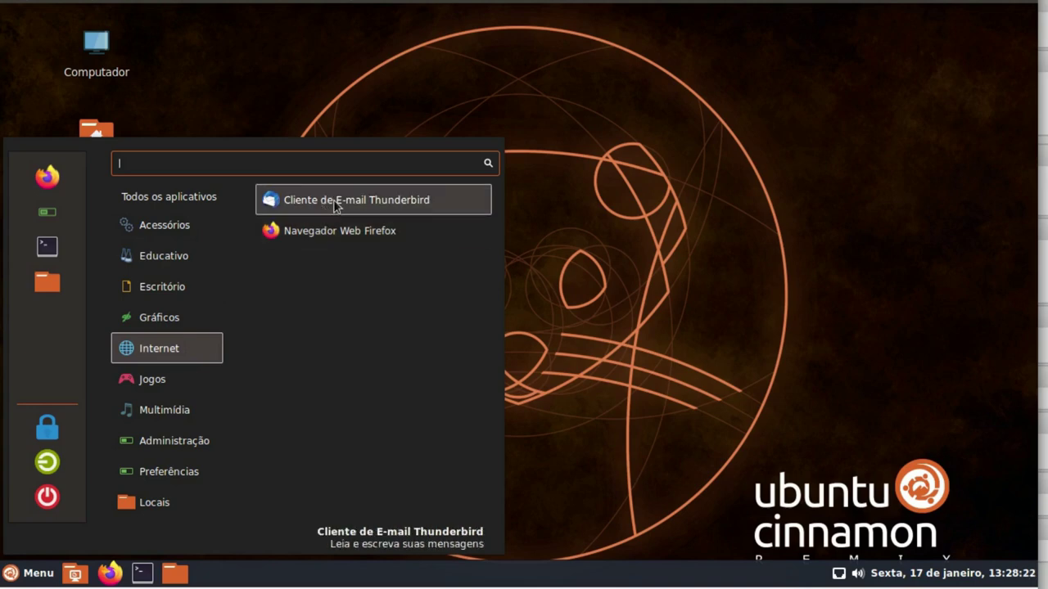
{"action": "mouse_move", "coordinate": [166, 381]}
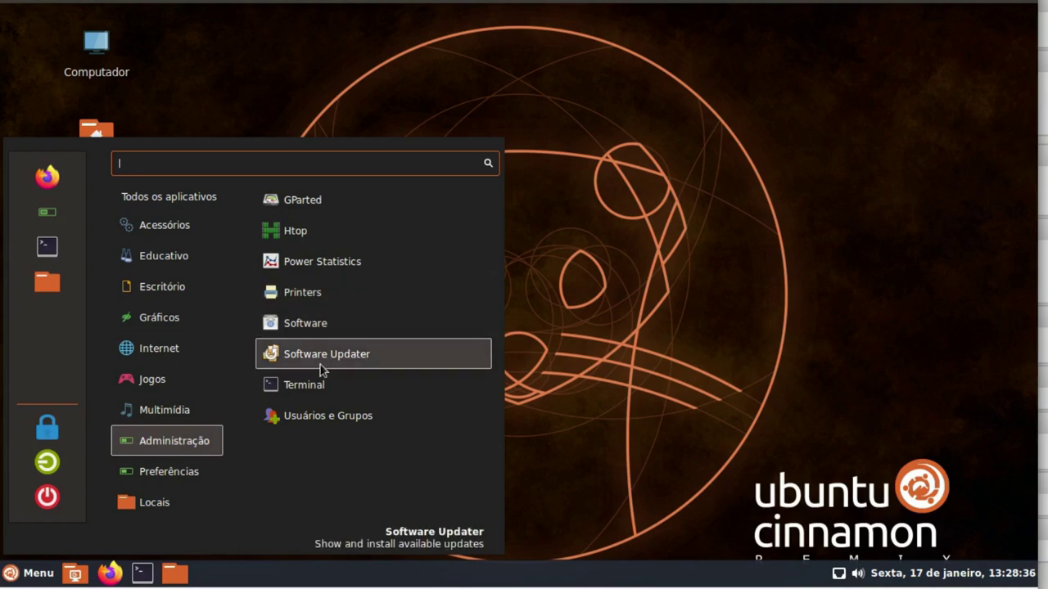
{"action": "left_click", "coordinate": [317, 230]}
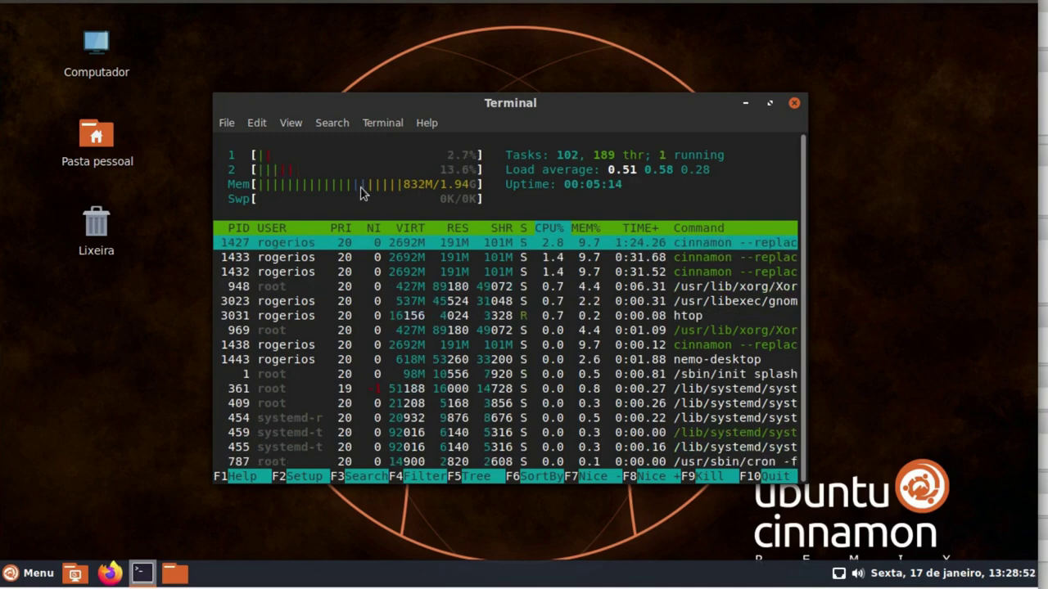
{"action": "left_click", "coordinate": [794, 103]}
{"action": "left_click", "coordinate": [31, 573]}
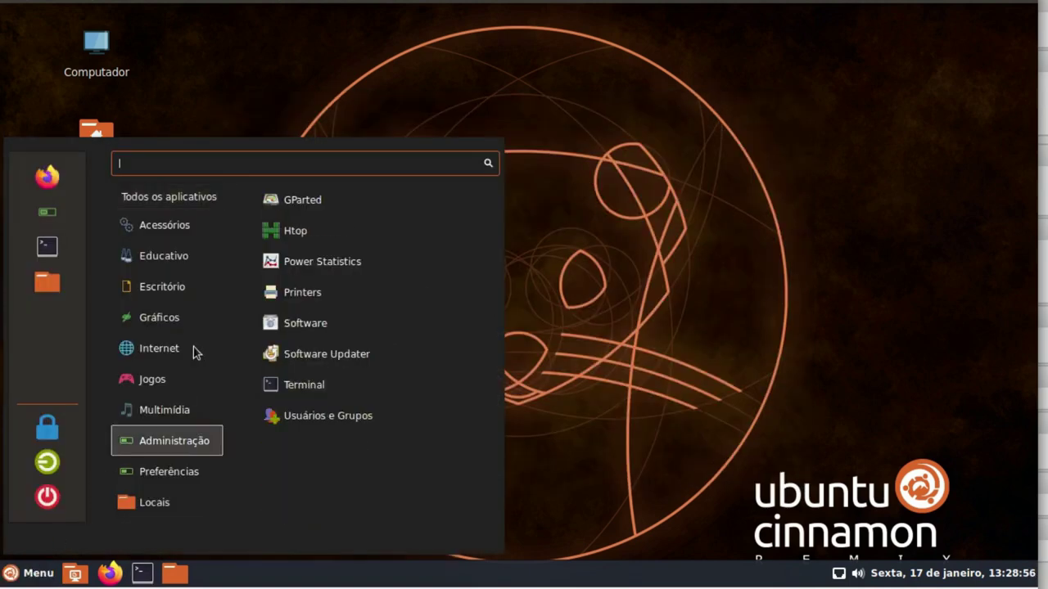
Browse the Preferências apps and launch Additional Drivers in Software & Updates
{"action": "mouse_move", "coordinate": [167, 478]}
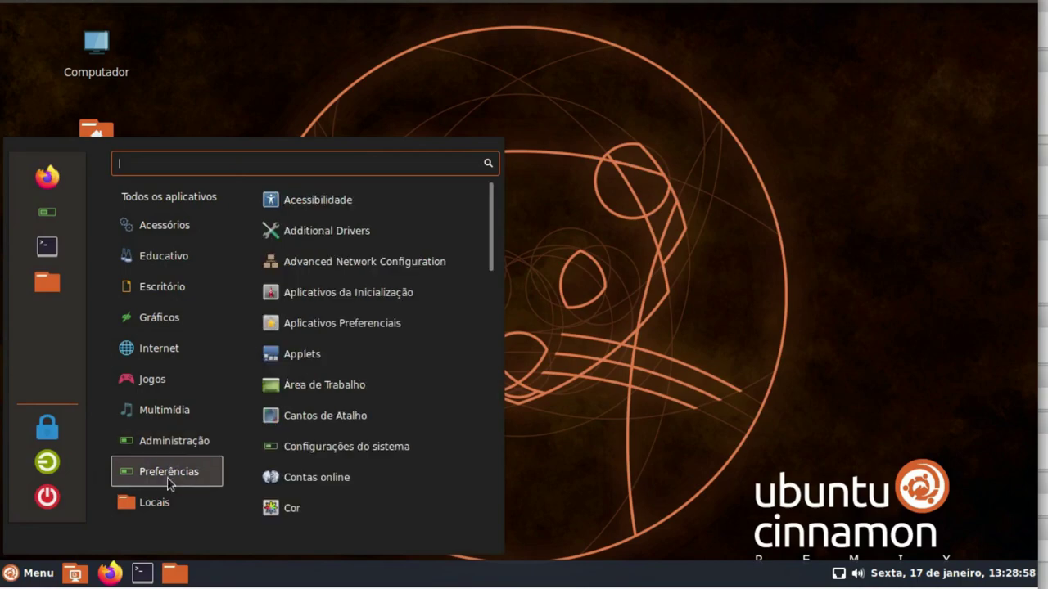
{"action": "mouse_move", "coordinate": [176, 449]}
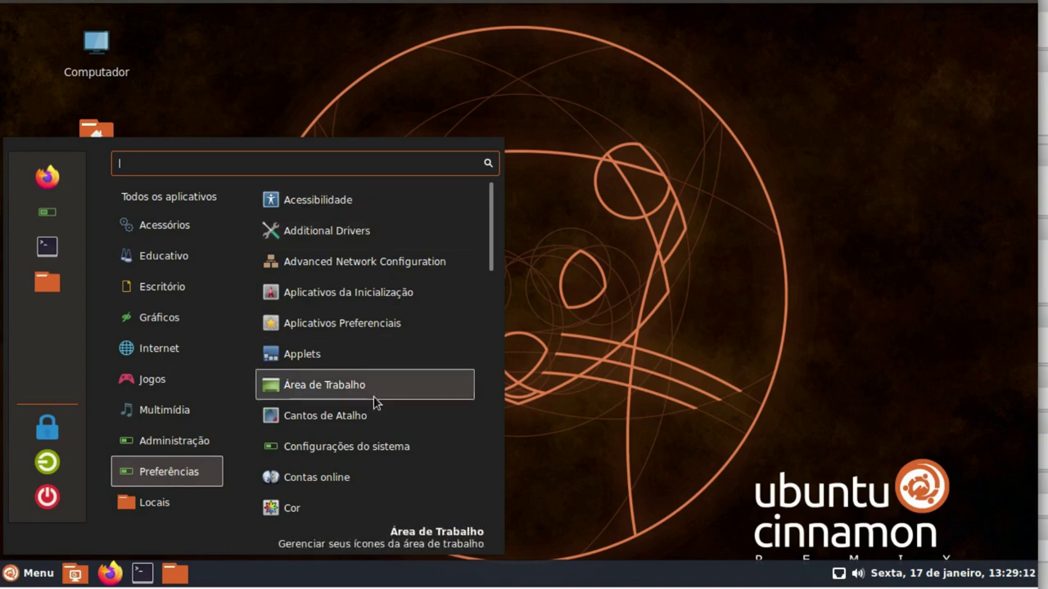
{"action": "scroll", "coordinate": [373, 398], "scroll_direction": "down", "scroll_amount": 7}
{"action": "scroll", "coordinate": [374, 401], "scroll_direction": "down", "scroll_amount": 2}
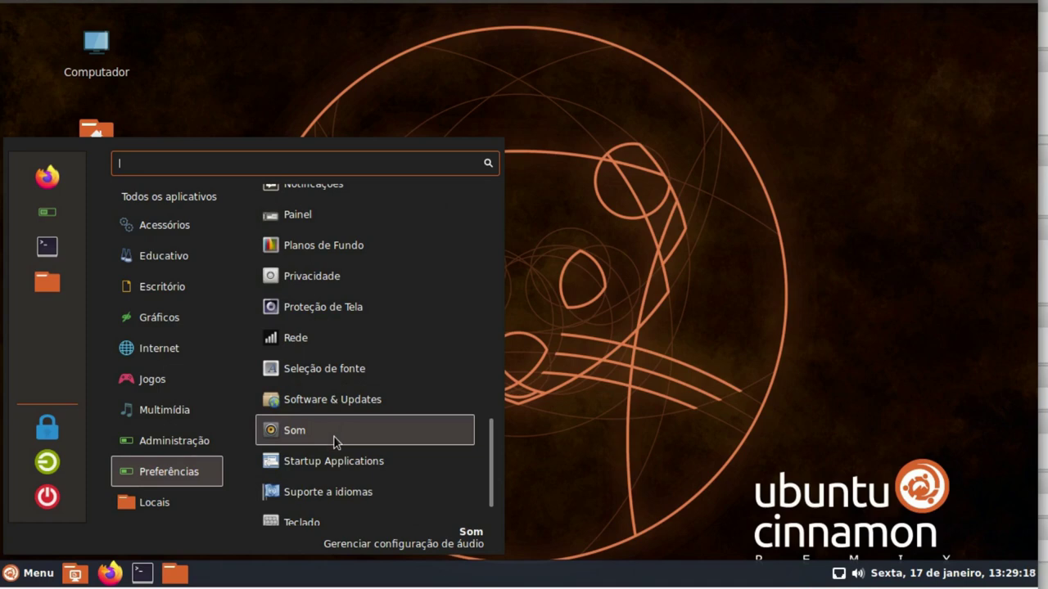
{"action": "scroll", "coordinate": [343, 432], "scroll_direction": "down", "scroll_amount": 1}
{"action": "scroll", "coordinate": [343, 432], "scroll_direction": "up", "scroll_amount": 4}
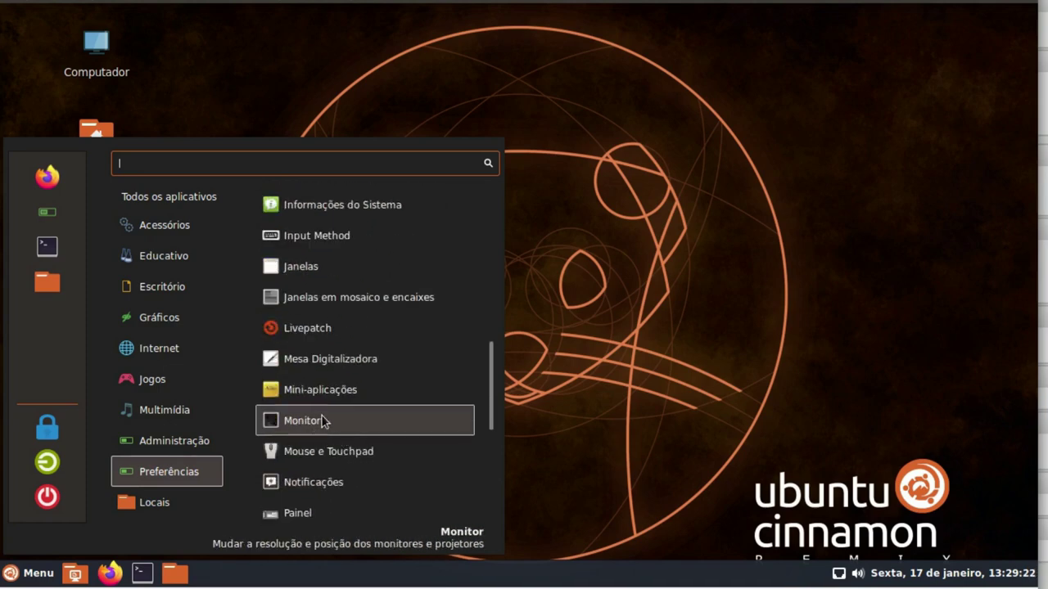
{"action": "scroll", "coordinate": [333, 422], "scroll_direction": "up", "scroll_amount": 7}
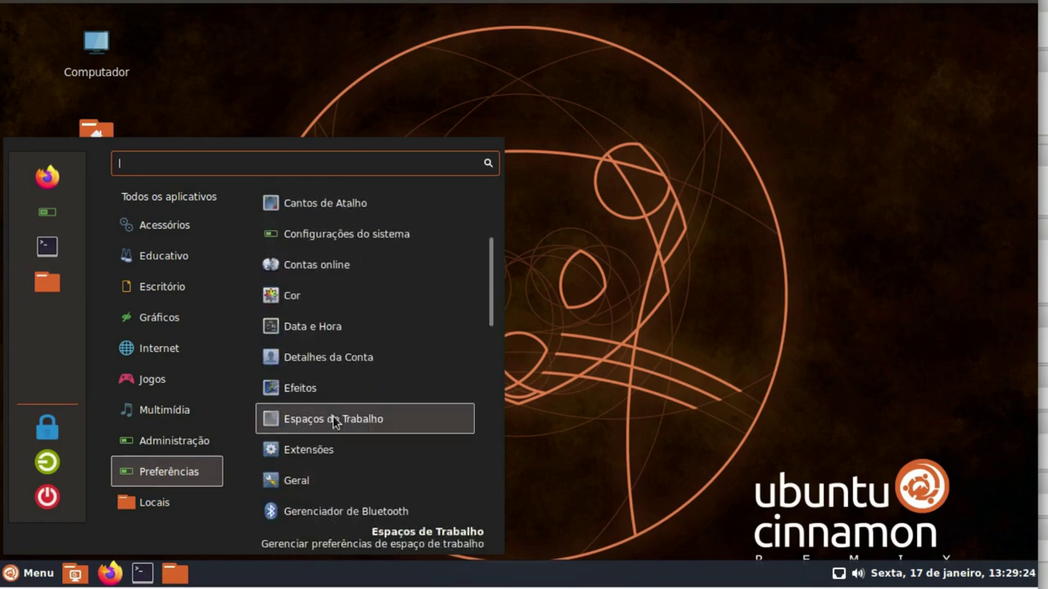
{"action": "left_click", "coordinate": [343, 239]}
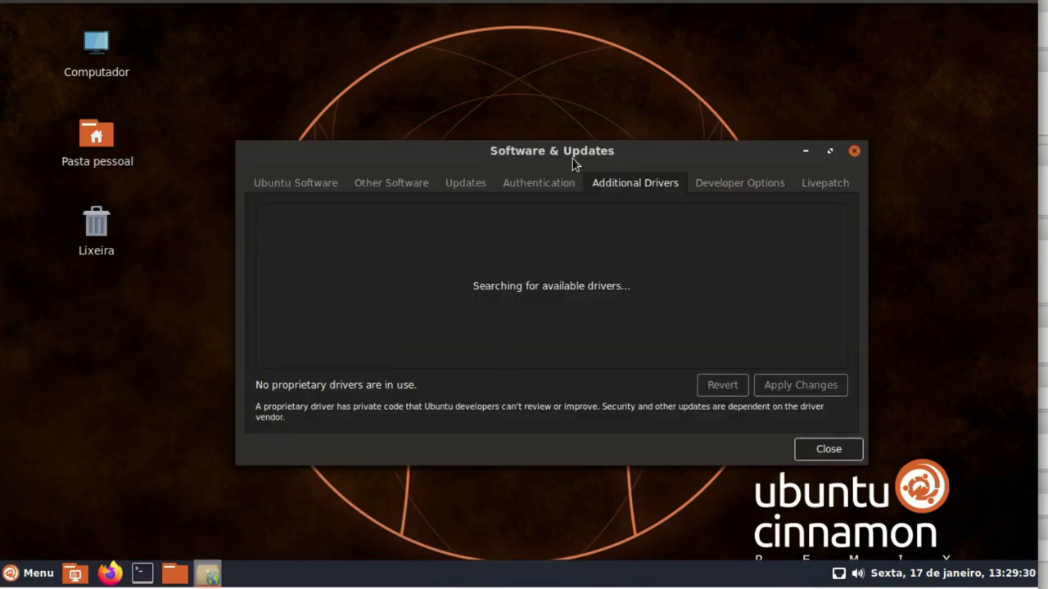
Review the VirtualBox Graphics Adapter and Guest Service drivers under Additional Drivers, then close Software & Updates
{"action": "left_click_drag", "start_coordinate": [575, 162], "coordinate": [526, 101]}
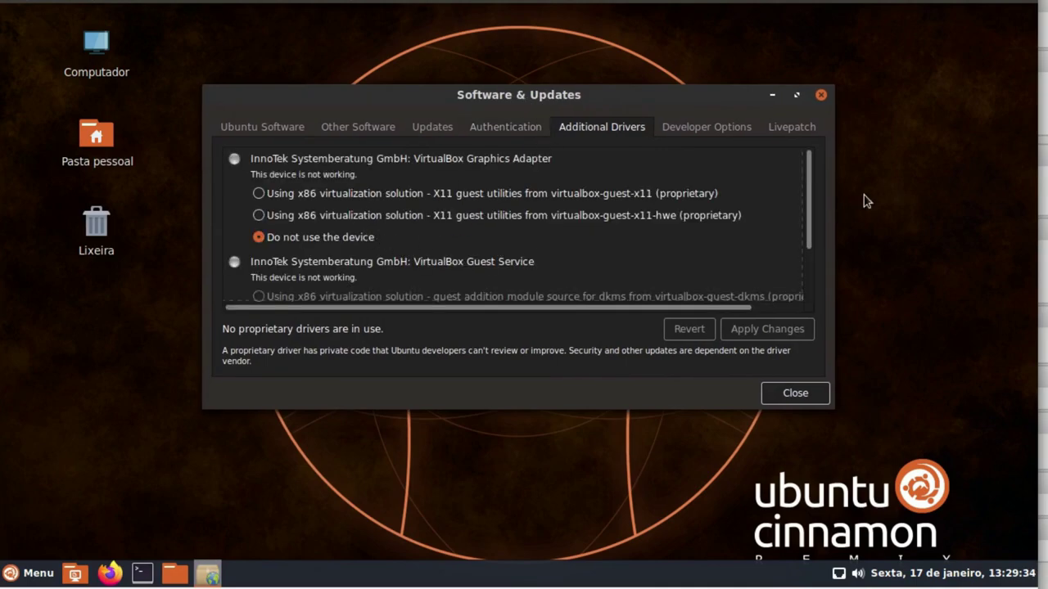
{"action": "scroll", "coordinate": [810, 213], "scroll_direction": "down", "scroll_amount": 2}
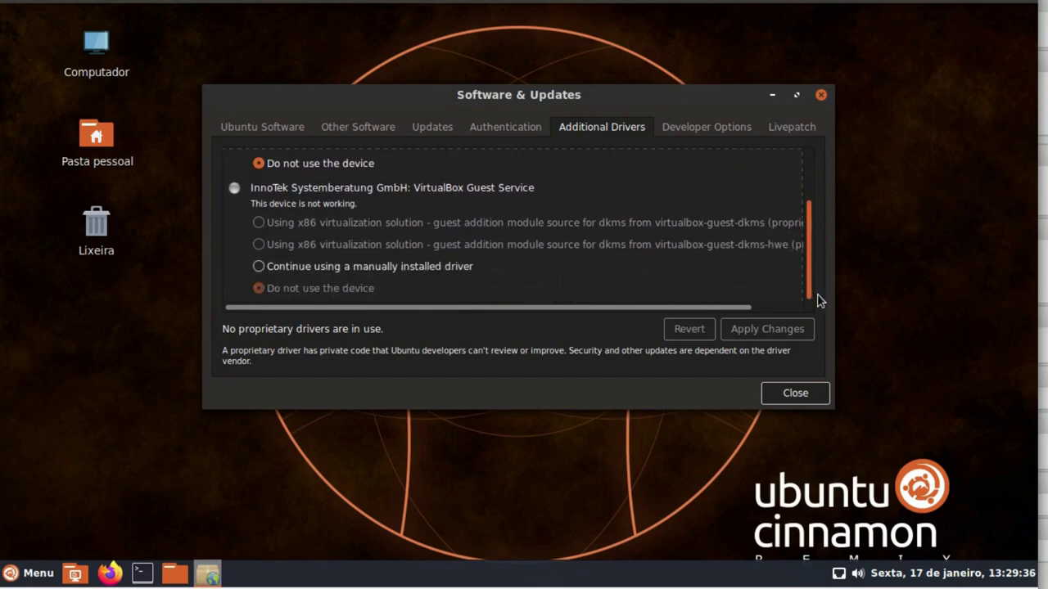
{"action": "scroll", "coordinate": [811, 213], "scroll_direction": "up", "scroll_amount": 2}
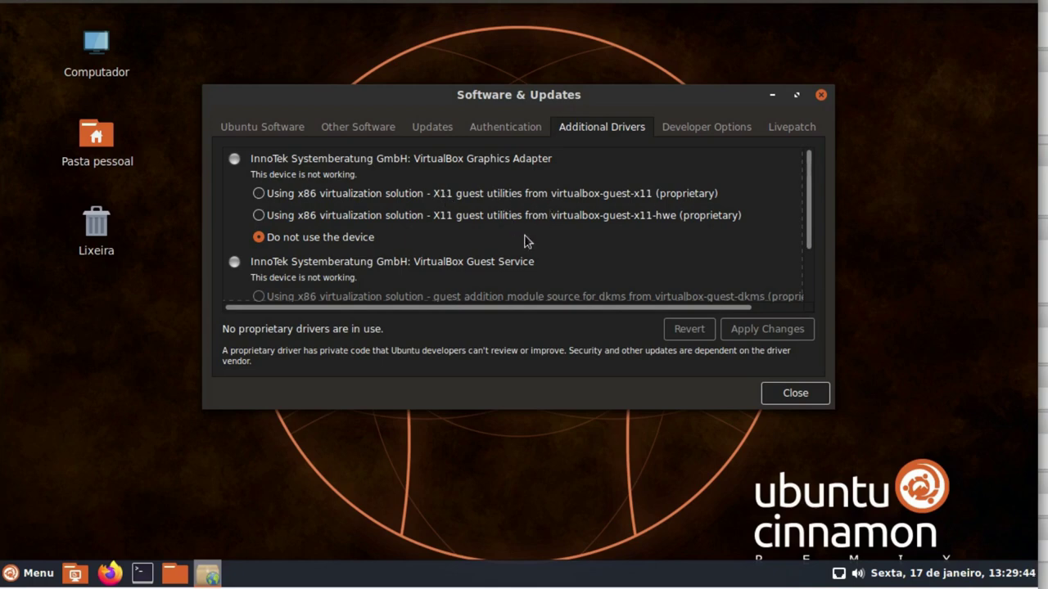
{"action": "scroll", "coordinate": [526, 243], "scroll_direction": "down", "scroll_amount": 2}
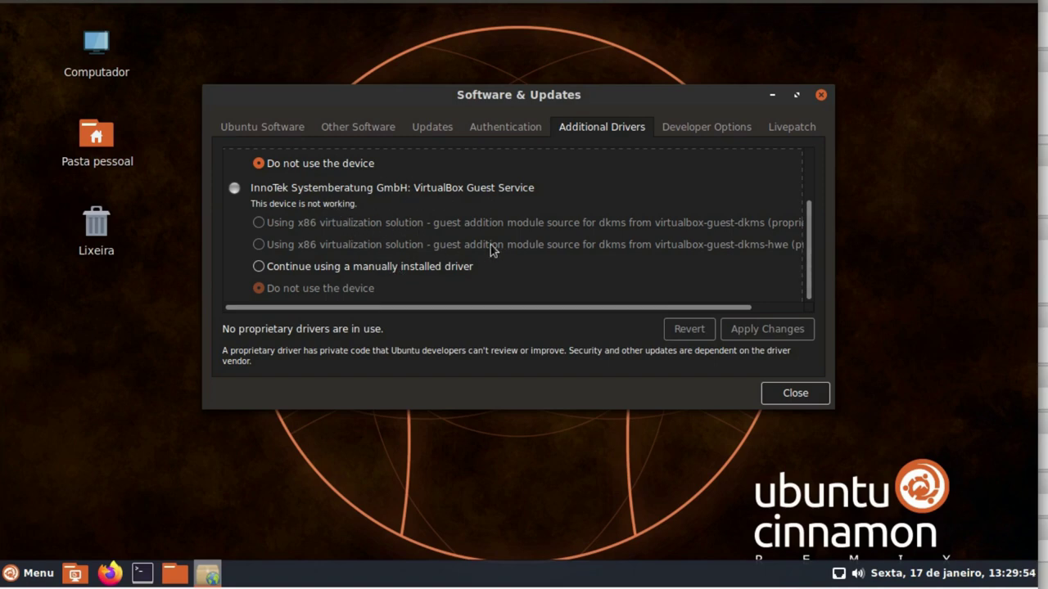
{"action": "scroll", "coordinate": [490, 244], "scroll_direction": "up", "scroll_amount": 2}
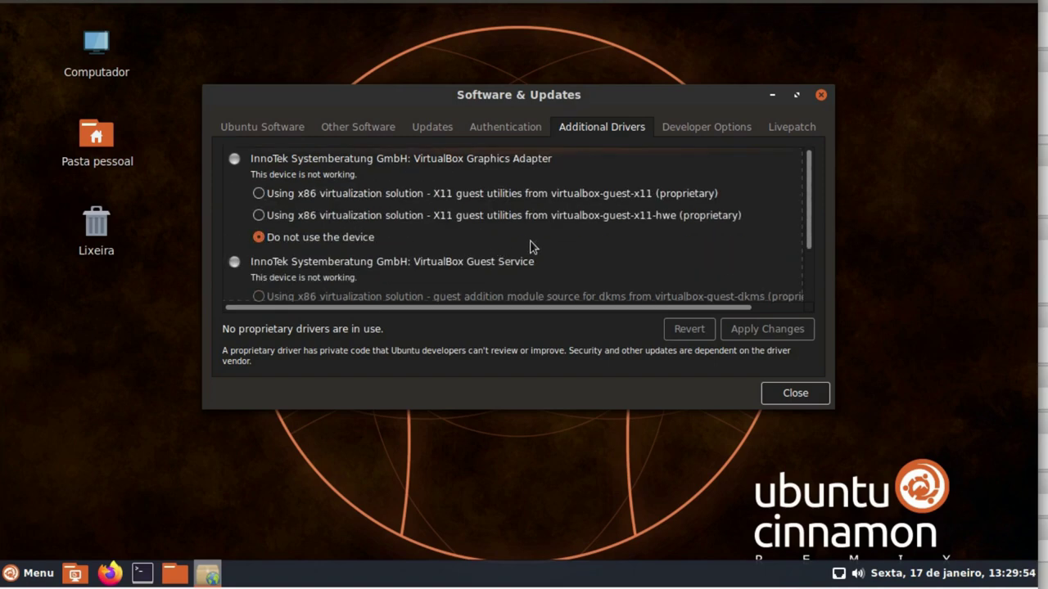
{"action": "left_click", "coordinate": [804, 394]}
{"action": "left_click", "coordinate": [34, 572]}
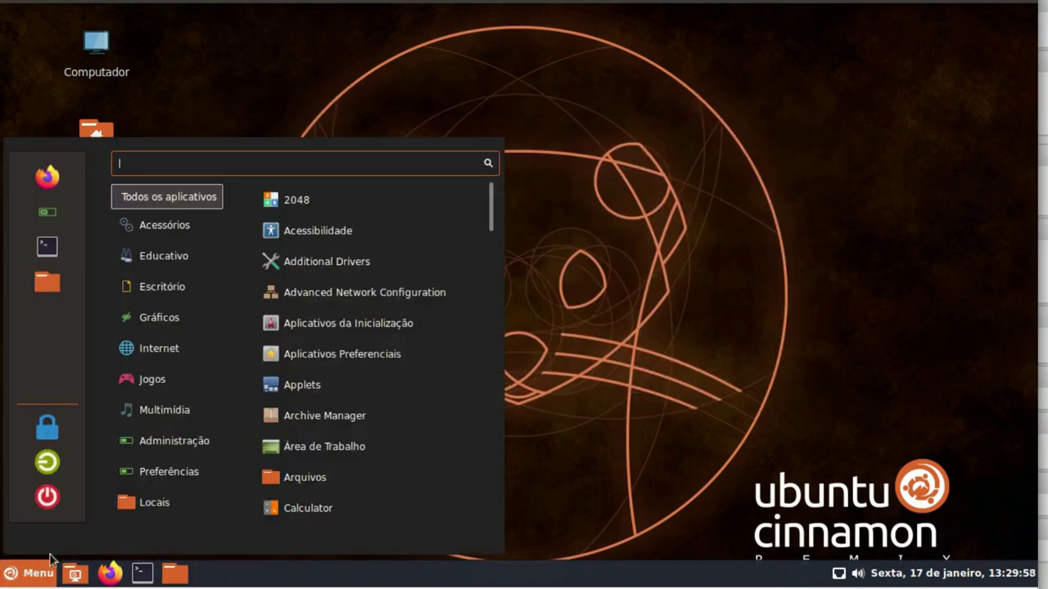
Open Monitor from Preferências, confirm the VGA-1 display at 1280 x 720 (16:9), and close it
{"action": "mouse_move", "coordinate": [167, 499]}
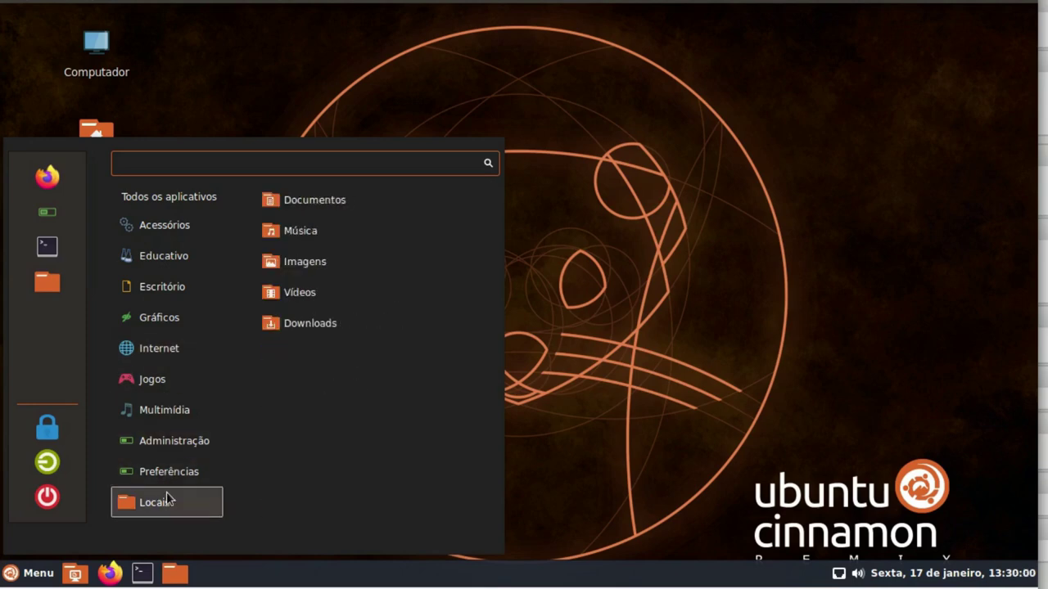
{"action": "mouse_move", "coordinate": [173, 475]}
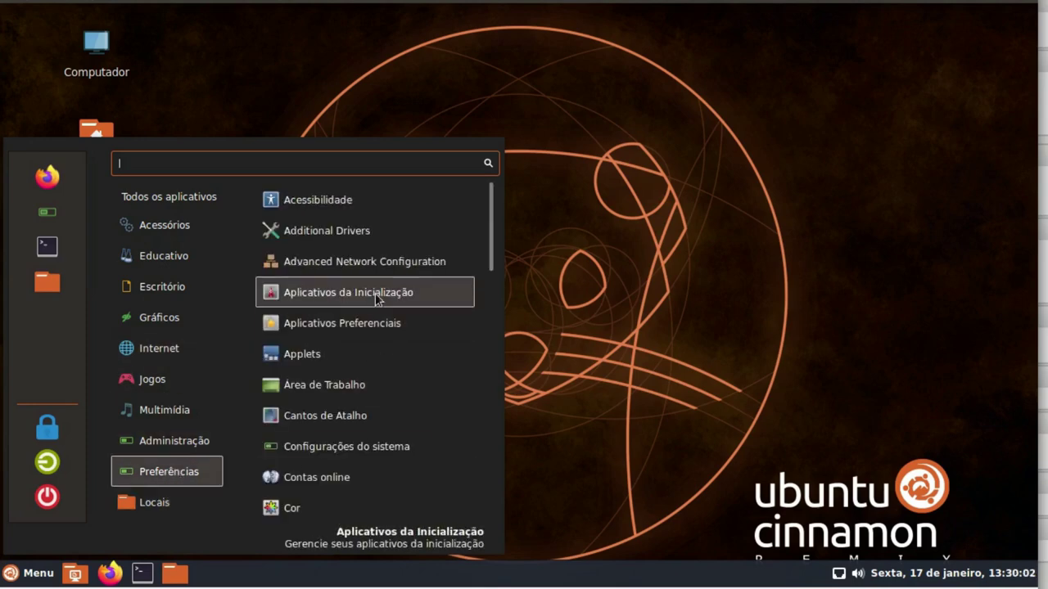
{"action": "scroll", "coordinate": [365, 290], "scroll_direction": "down", "scroll_amount": 3}
{"action": "scroll", "coordinate": [365, 291], "scroll_direction": "down", "scroll_amount": 5}
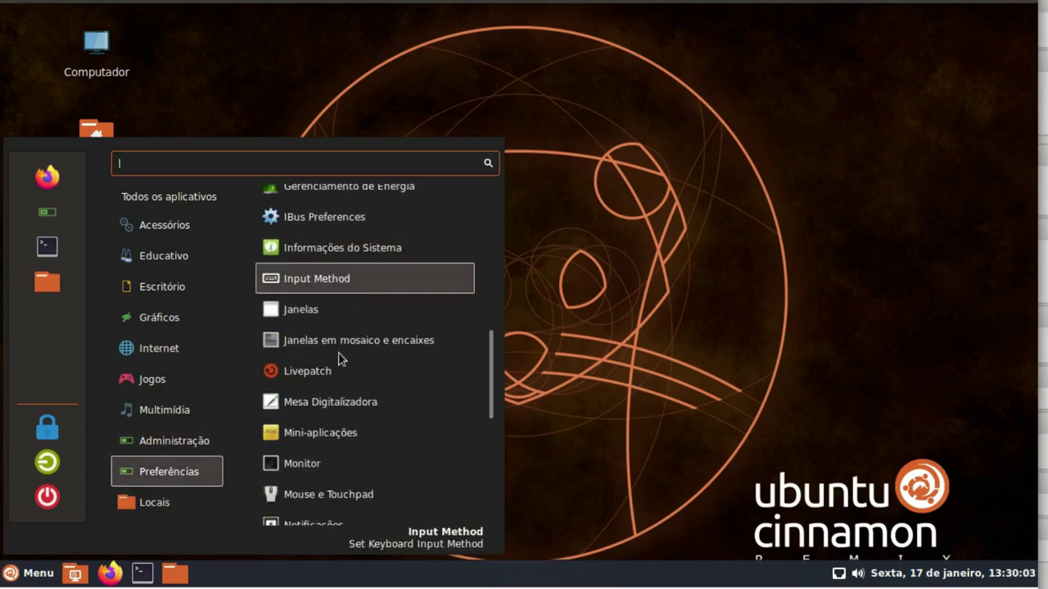
{"action": "left_click", "coordinate": [320, 463]}
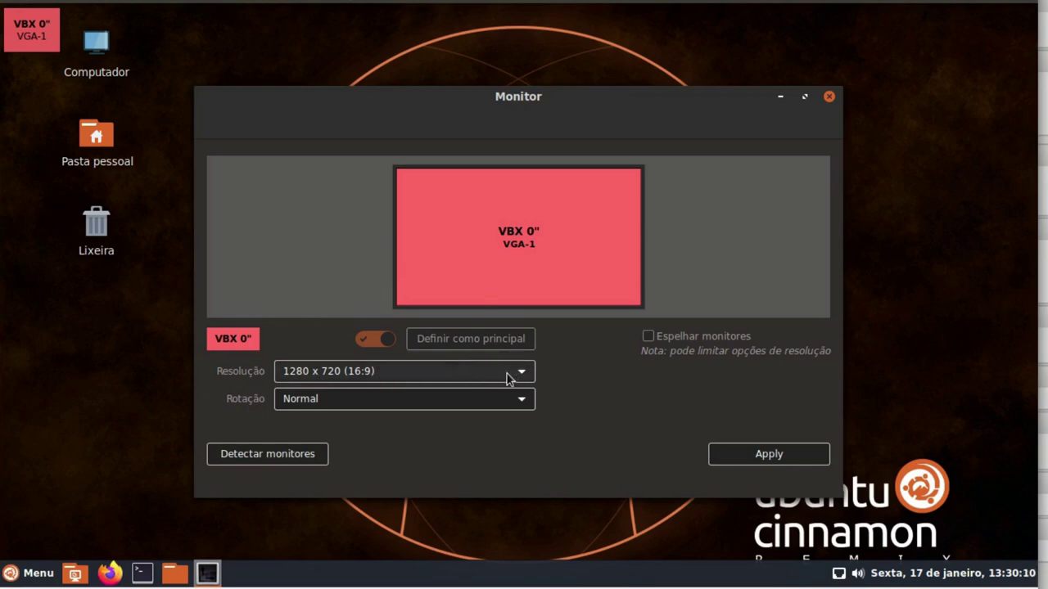
{"action": "left_click", "coordinate": [830, 98]}
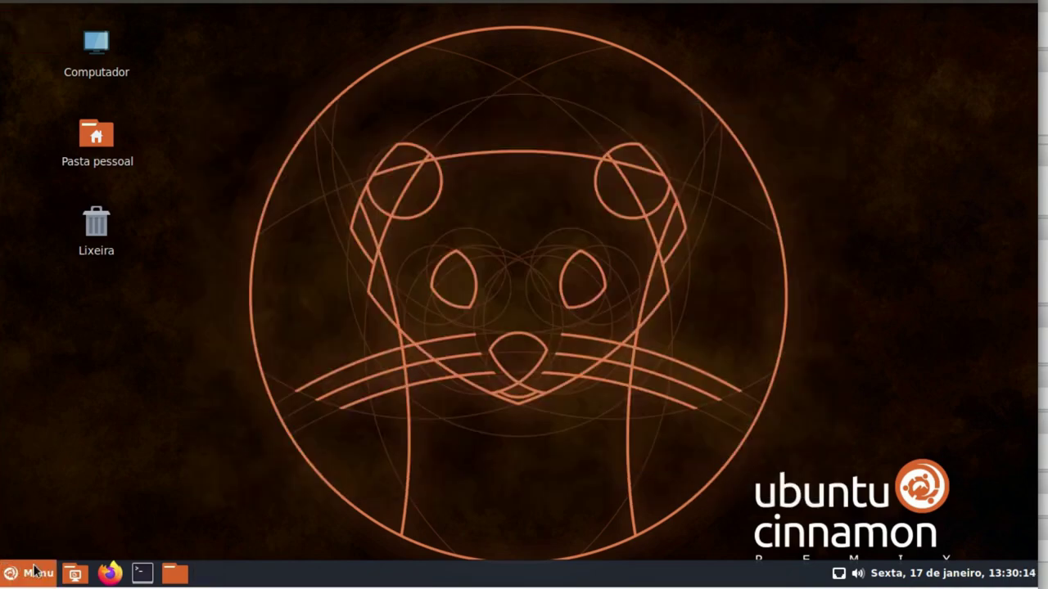
Open the Rede network settings from the Preferências menu category
{"action": "left_click", "coordinate": [38, 573]}
{"action": "mouse_move", "coordinate": [168, 472]}
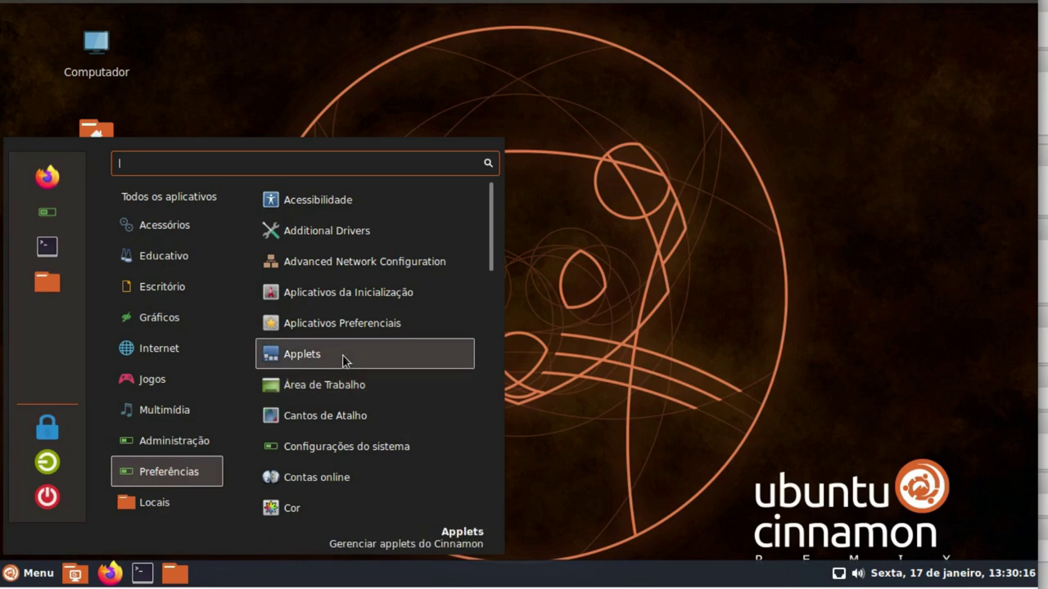
{"action": "scroll", "coordinate": [343, 360], "scroll_direction": "down", "scroll_amount": 3}
{"action": "scroll", "coordinate": [352, 370], "scroll_direction": "down", "scroll_amount": 3}
{"action": "scroll", "coordinate": [352, 370], "scroll_direction": "down", "scroll_amount": 10}
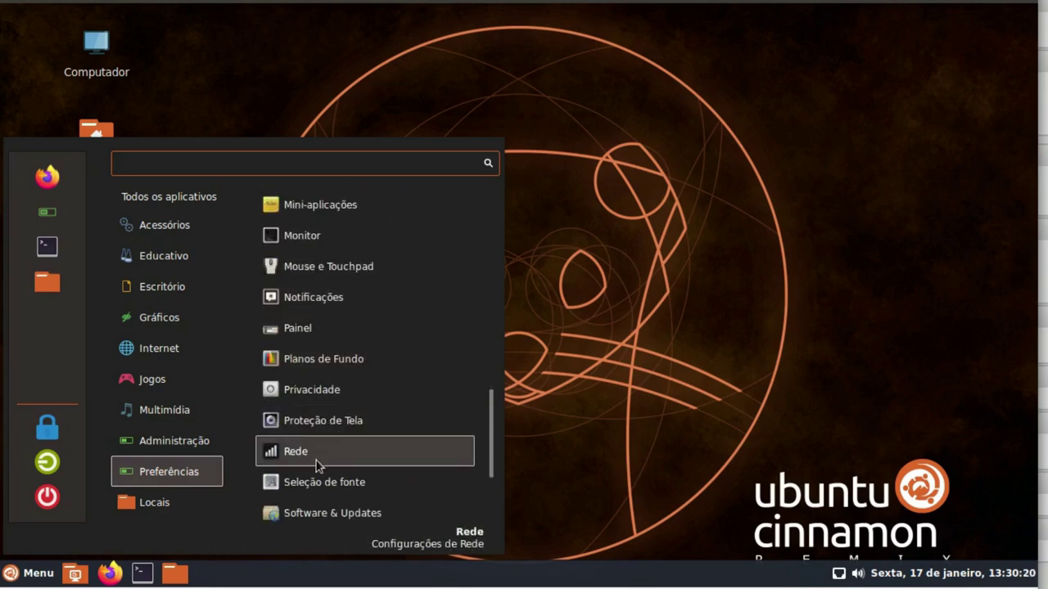
{"action": "left_click", "coordinate": [322, 461]}
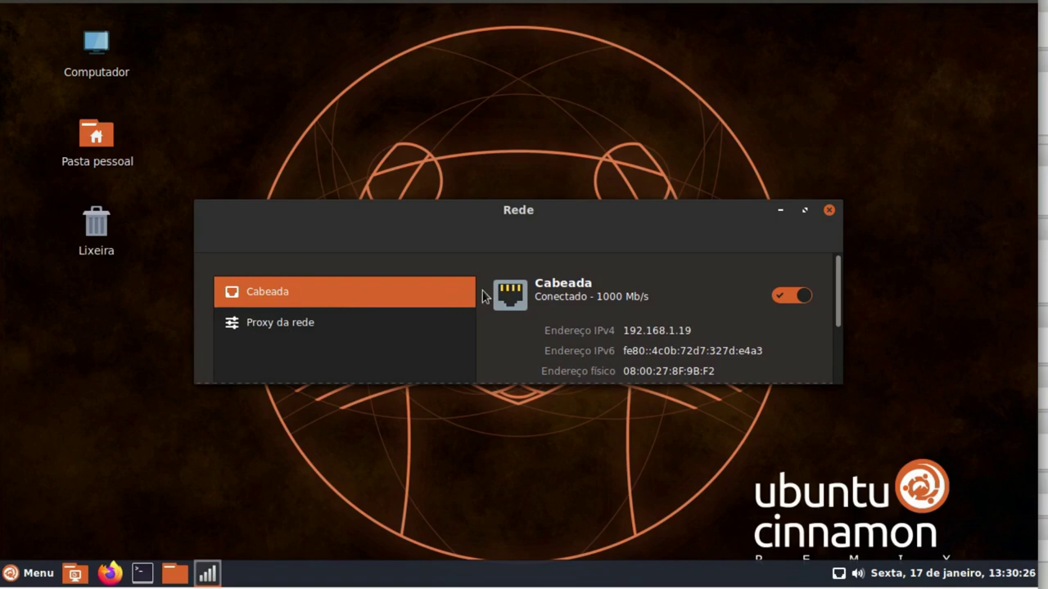
Review the wired connection (1000 Mb/s, IPv4 192.168.1.19, DNS 192.168.1.1), then close the window
{"action": "mouse_move", "coordinate": [593, 242]}
{"action": "left_mouse_down"}
{"action": "mouse_move", "coordinate": [552, 244]}
{"action": "mouse_move", "coordinate": [598, 224]}
{"action": "left_mouse_up"}
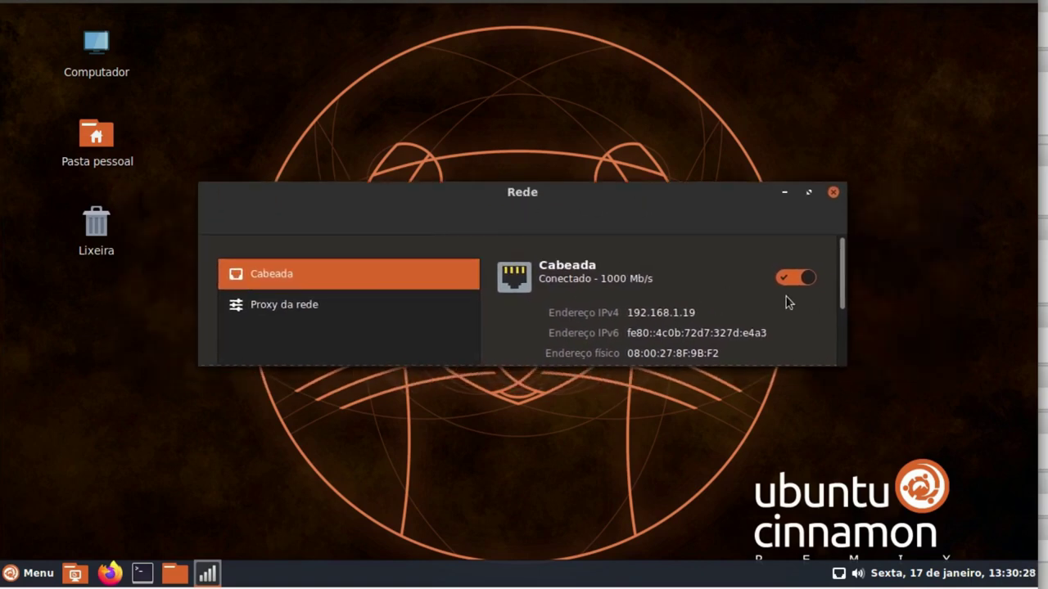
{"action": "scroll", "coordinate": [827, 297], "scroll_direction": "down", "scroll_amount": 2}
{"action": "scroll", "coordinate": [823, 305], "scroll_direction": "down", "scroll_amount": 2}
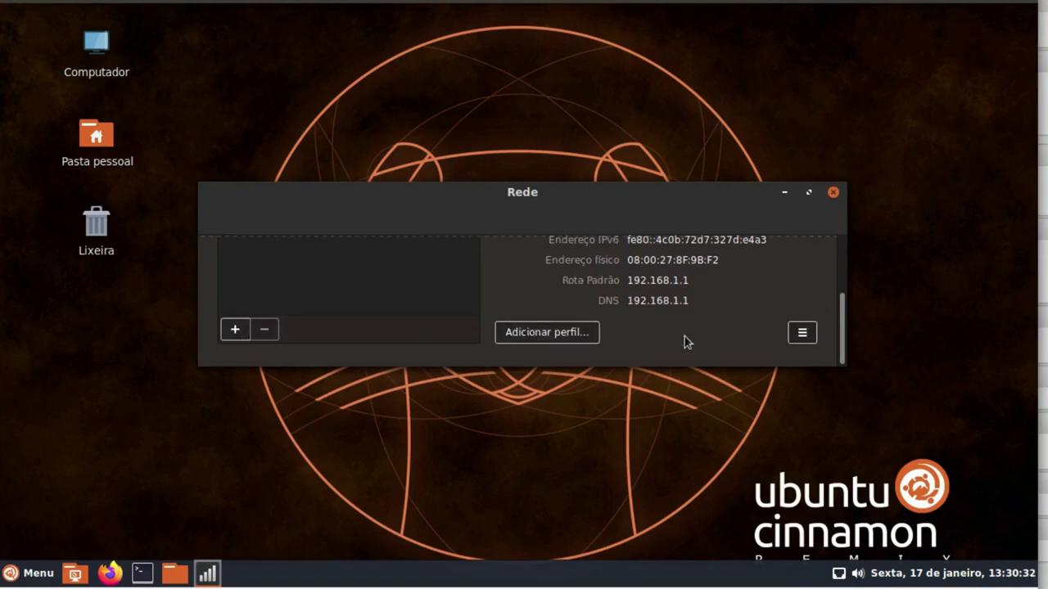
{"action": "scroll", "coordinate": [763, 336], "scroll_direction": "up", "scroll_amount": 4}
{"action": "left_click", "coordinate": [833, 192]}
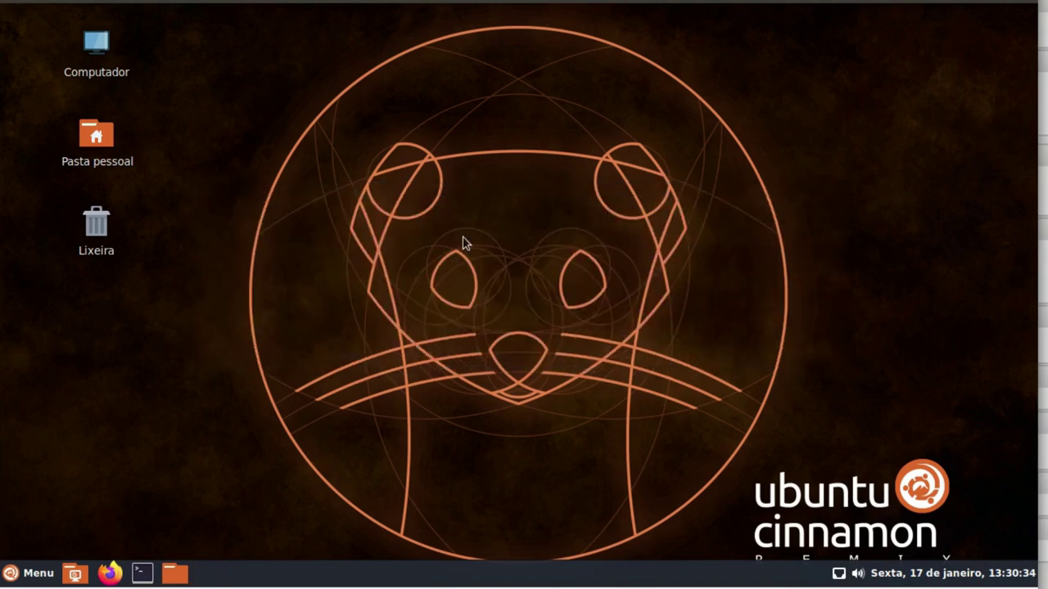
Show the Educativo category in Cinnamon Menu, which lists only LibreOffice Math
{"action": "left_click", "coordinate": [25, 571]}
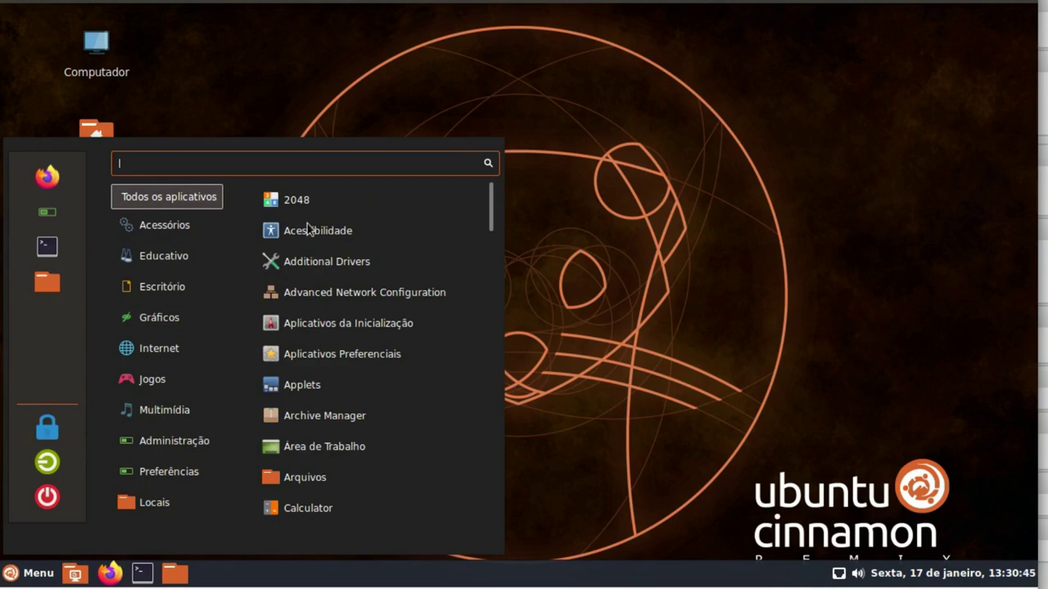
{"action": "scroll", "coordinate": [349, 395], "scroll_direction": "down", "scroll_amount": 5}
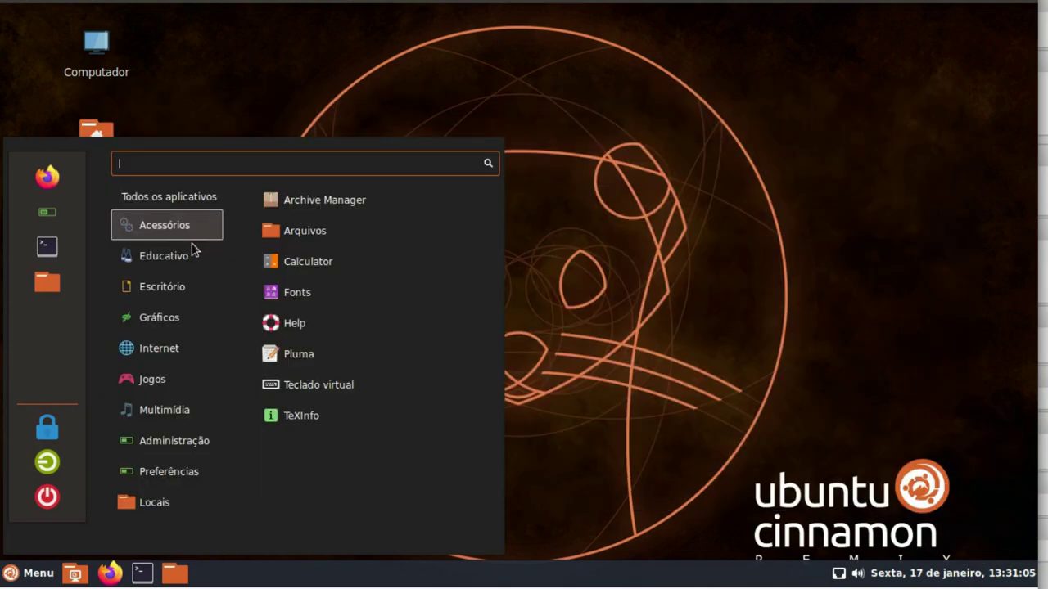
{"action": "mouse_move", "coordinate": [191, 258]}
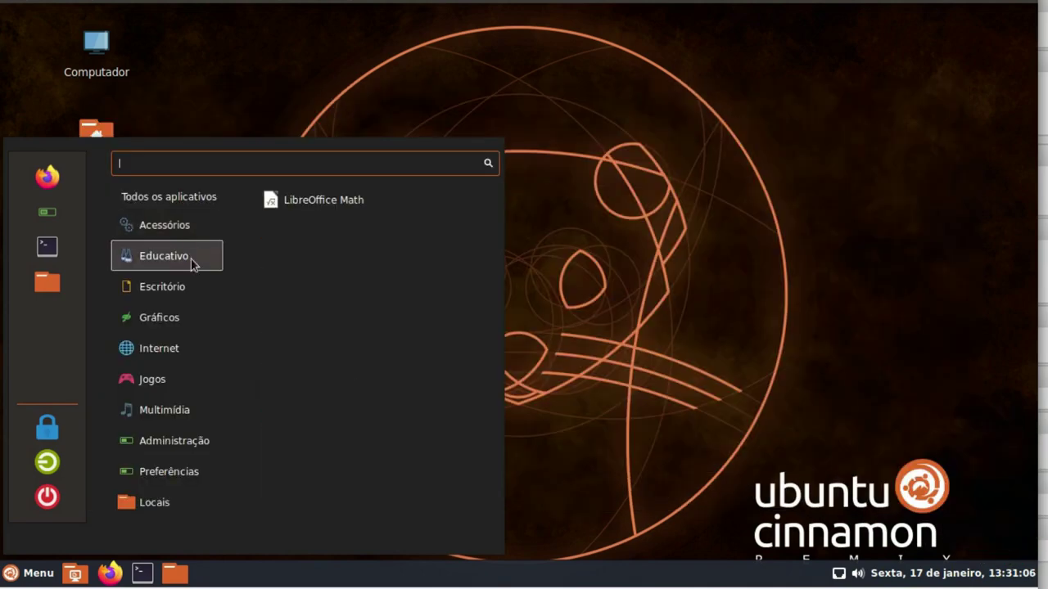